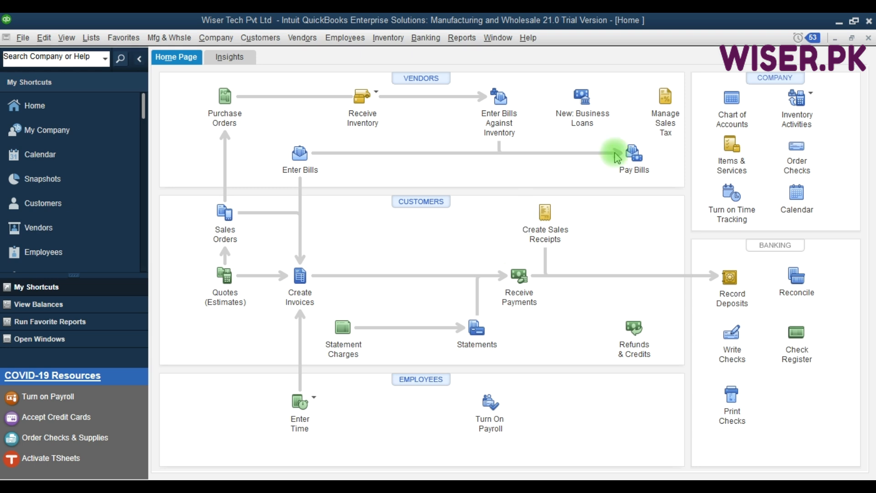
# Step: Examine the PKR and USD versions of Accounts Receivable and Accounts Payable in the chart of accounts
pyautogui.click(726, 105)
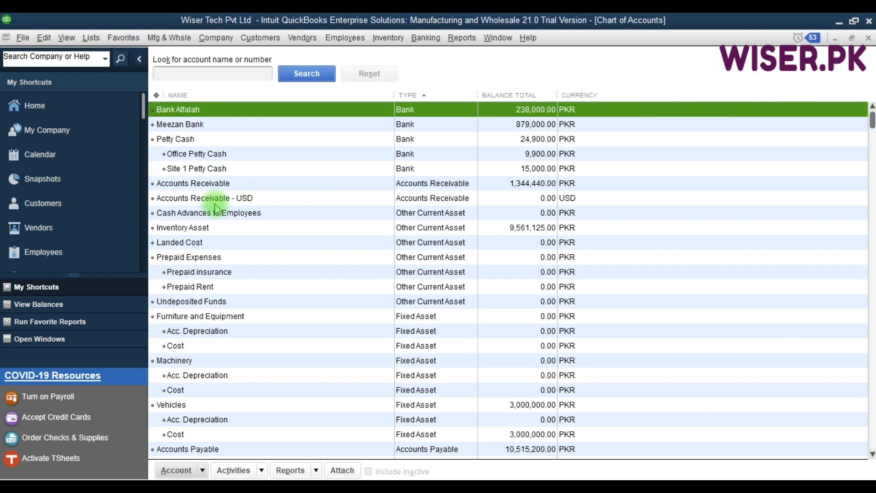
pyautogui.click(217, 200)
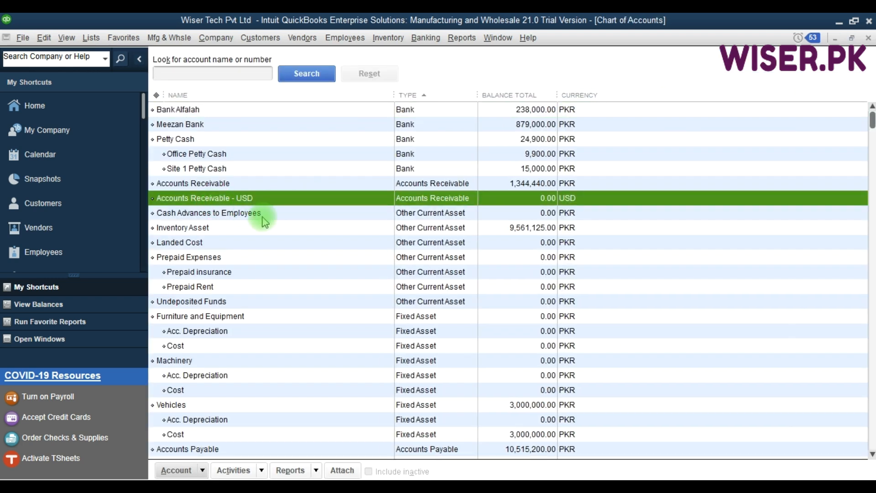
pyautogui.click(235, 185)
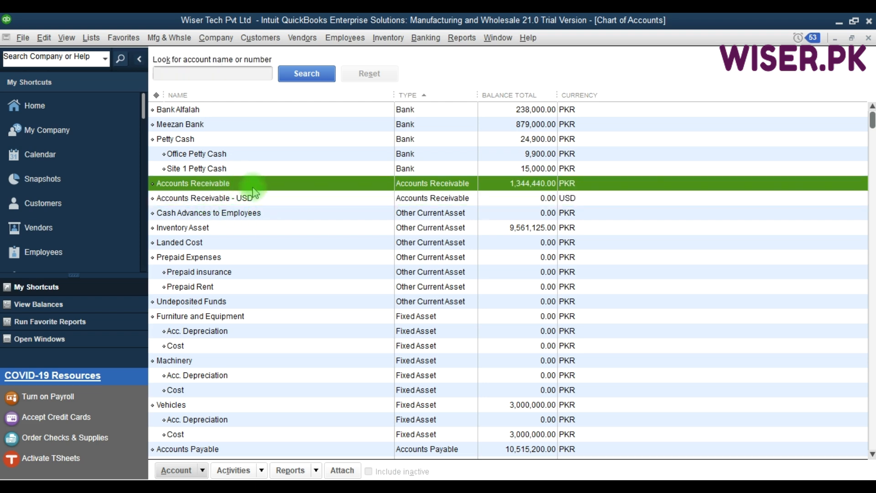
pyautogui.click(234, 199)
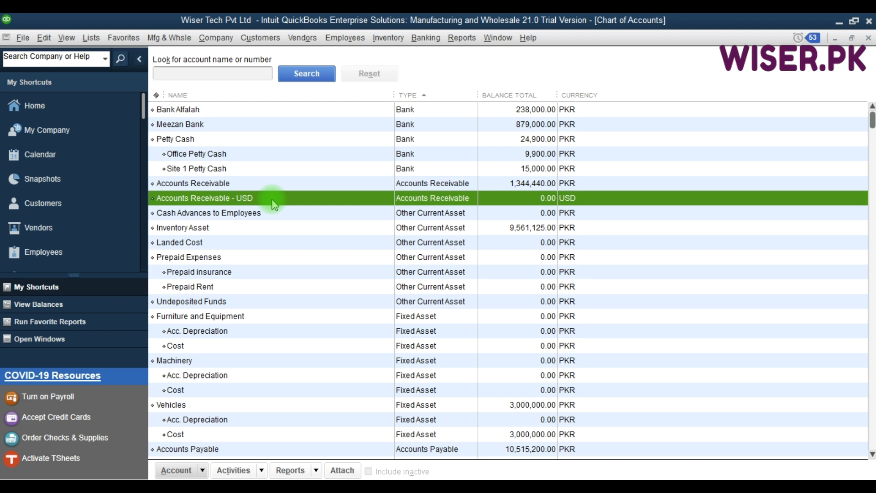
pyautogui.click(573, 185)
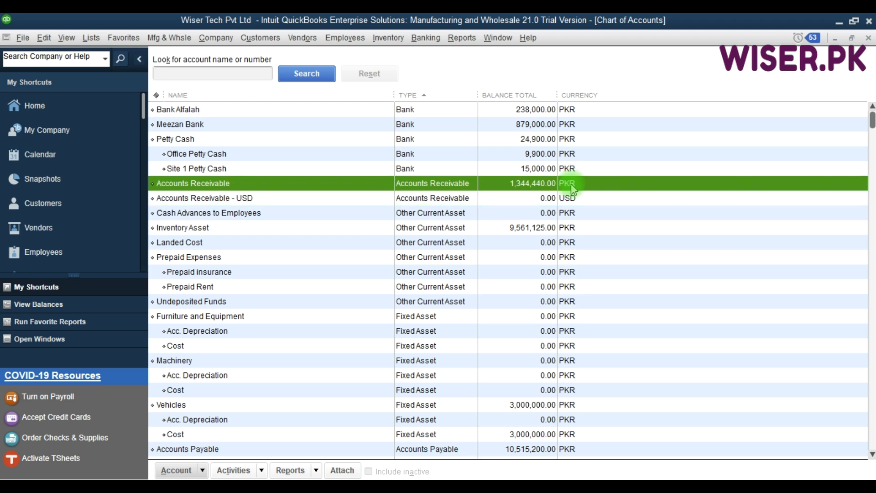
pyautogui.click(568, 198)
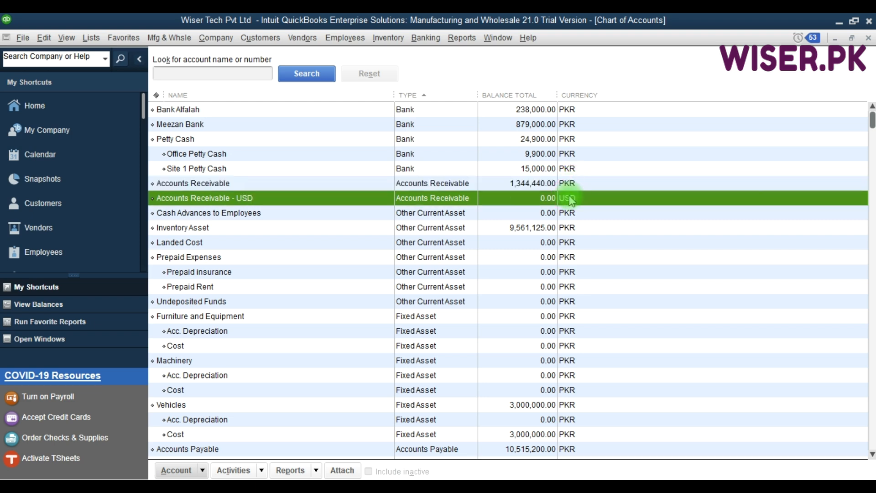
pyautogui.click(371, 329)
pyautogui.scroll(-3, 370, 331)
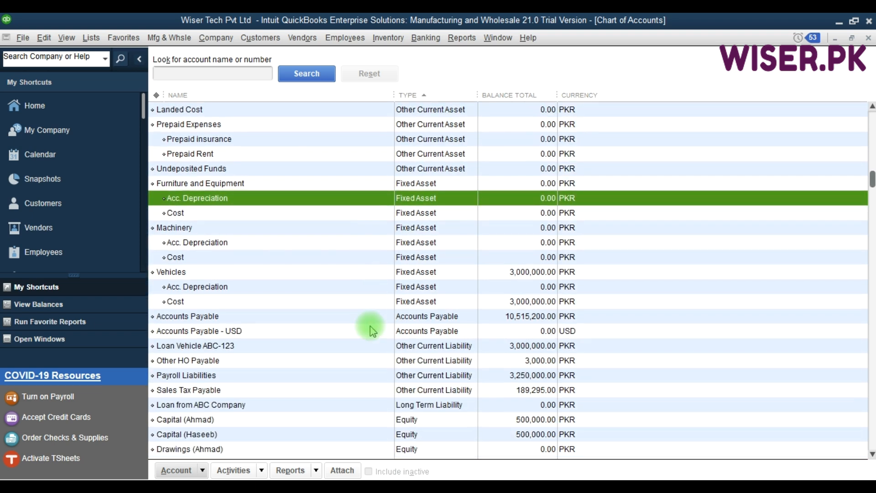
pyautogui.click(254, 332)
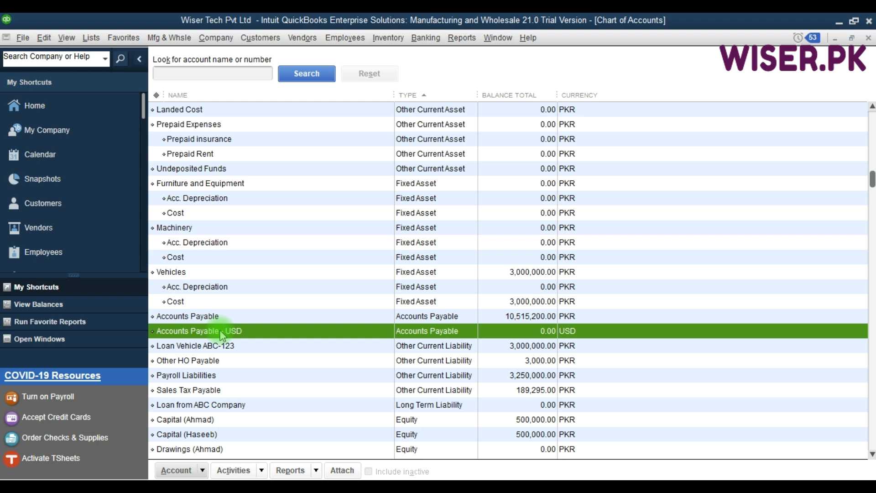
pyautogui.press('Escape')
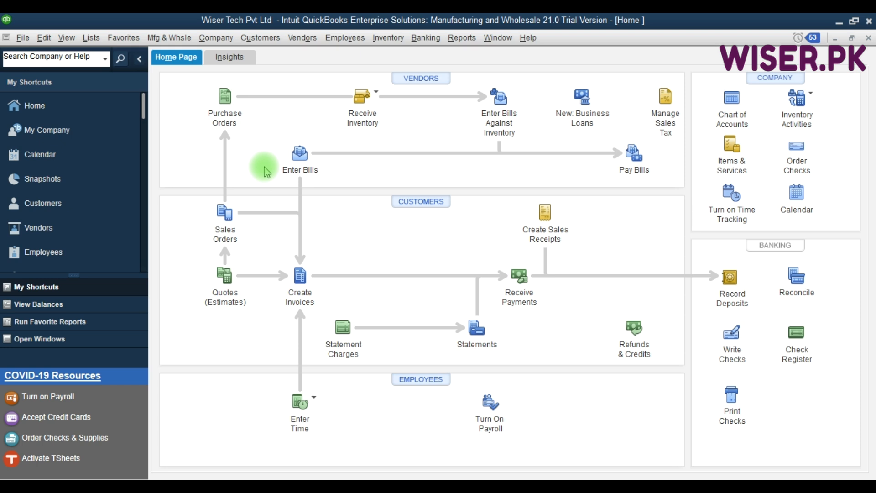
# Step: Start a new vendor bill and select Federal Board of Revenue as the vendor
pyautogui.click(296, 155)
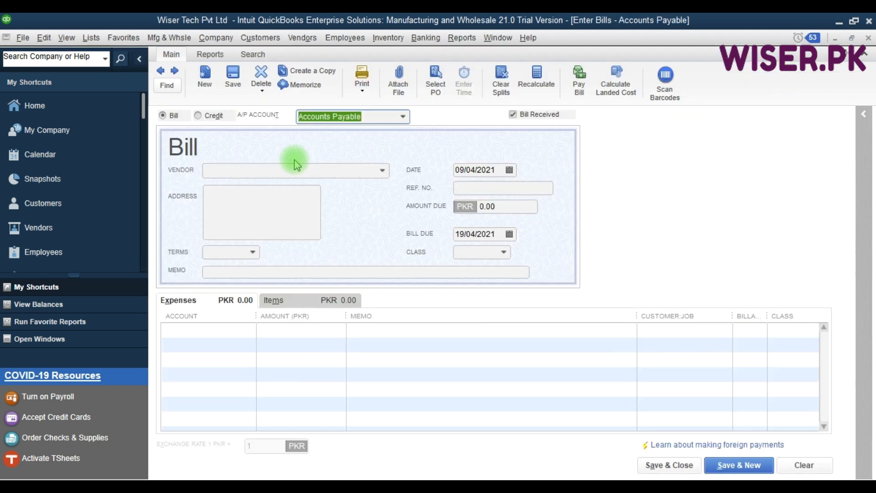
pyautogui.click(242, 169)
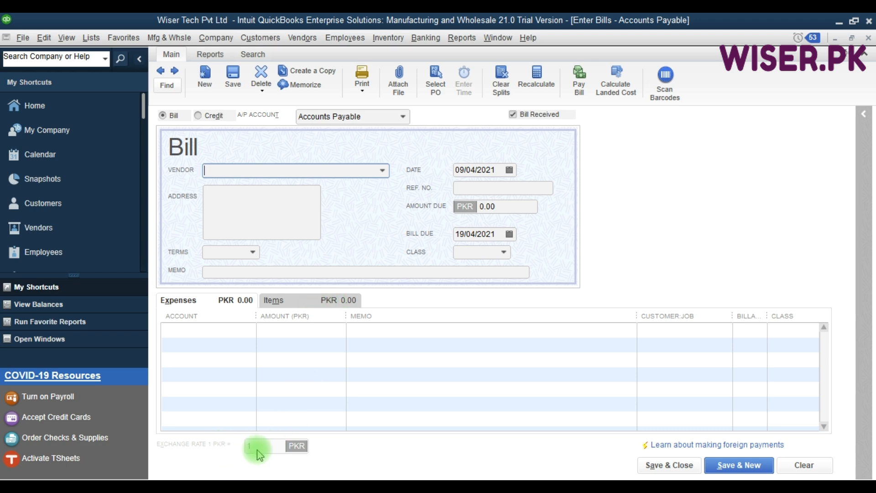
pyautogui.click(382, 170)
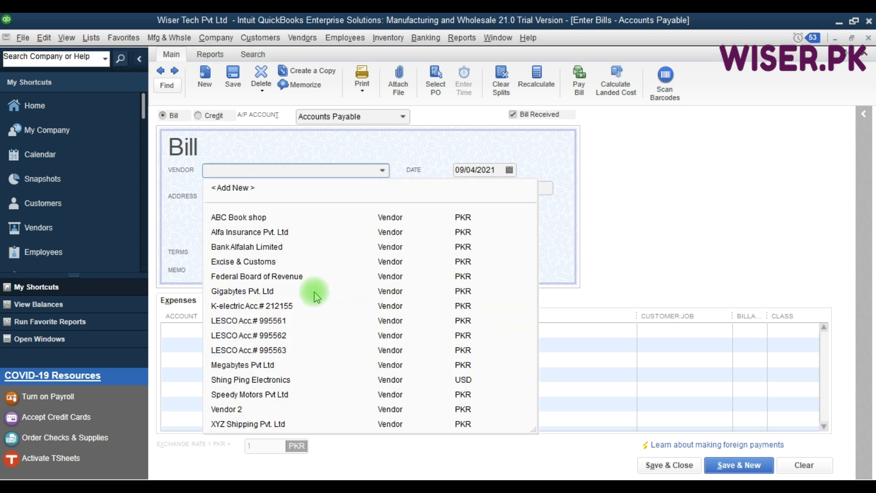
pyautogui.click(318, 277)
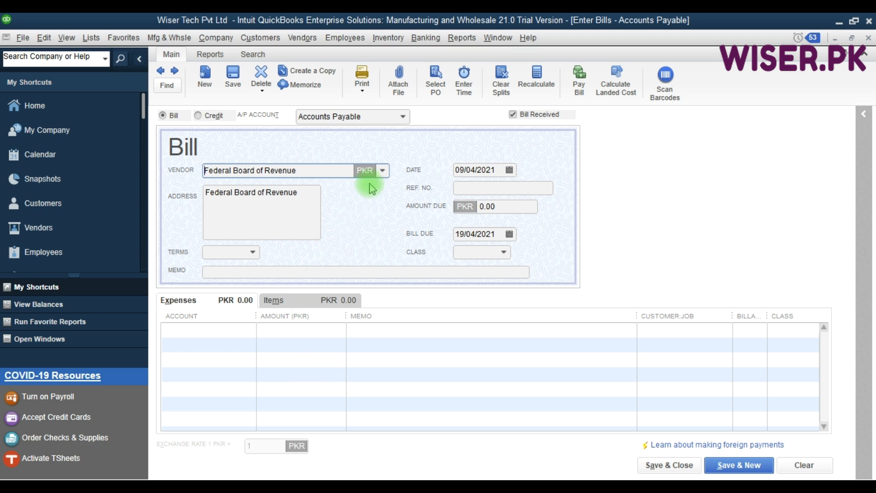
# Step: Change the bill's vendor to Shing Ping Electronics and dismiss the currency exchange rate notice
pyautogui.click(383, 171)
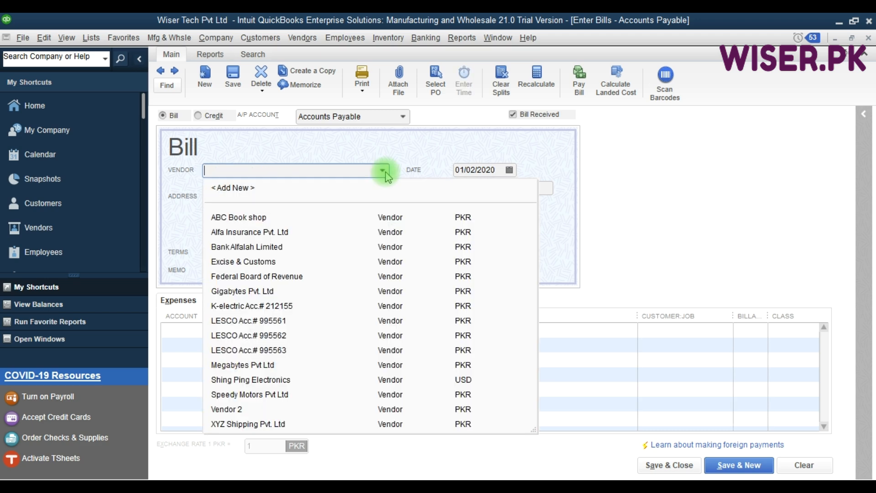
pyautogui.click(268, 380)
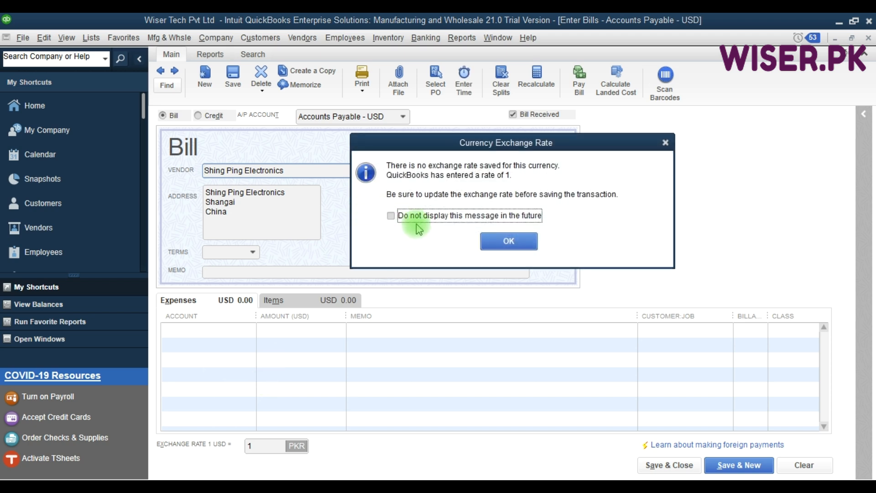
pyautogui.click(508, 245)
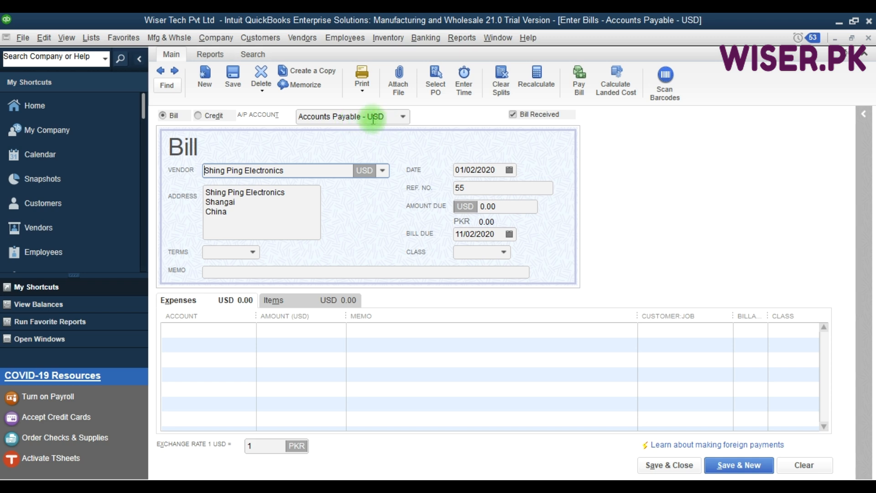
# Step: Try to switch the bill's A/P account to the PKR Accounts Payable, and set it back to Accounts Payable - USD
pyautogui.click(403, 118)
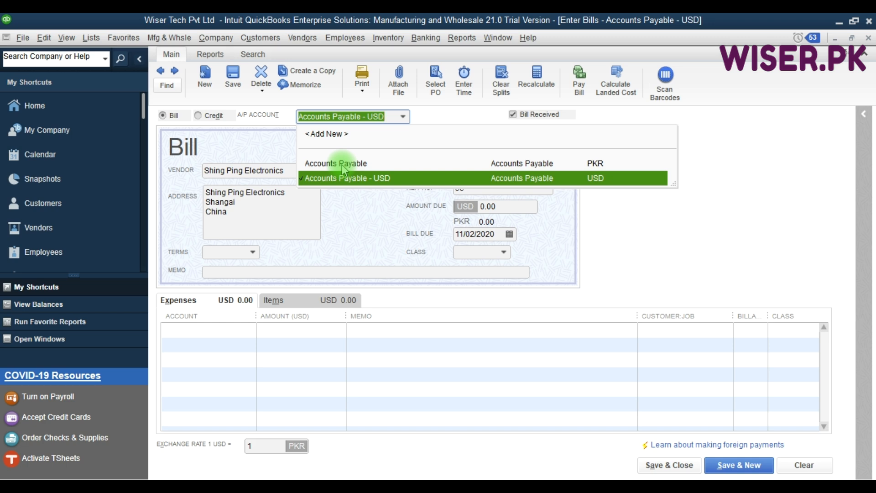
pyautogui.click(343, 167)
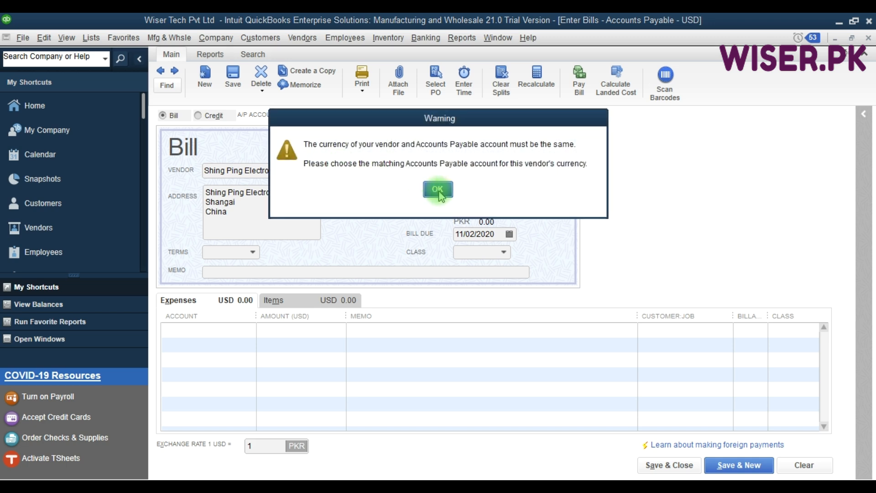
pyautogui.click(438, 190)
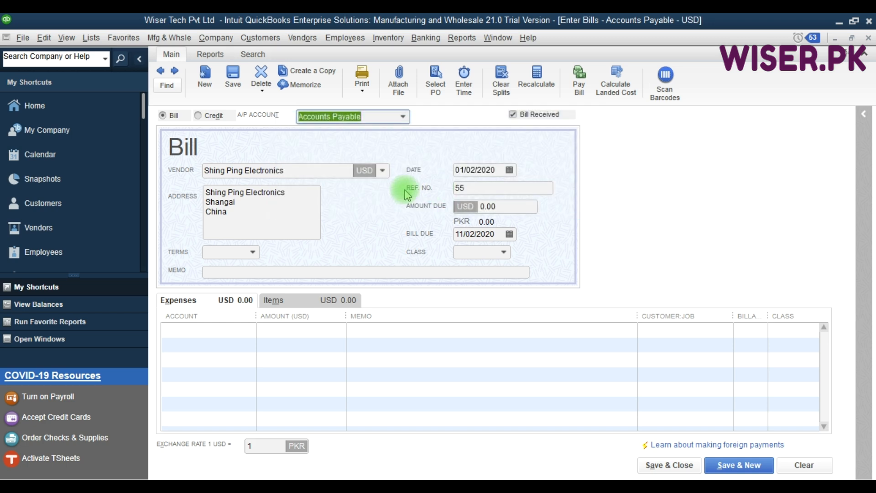
pyautogui.click(356, 182)
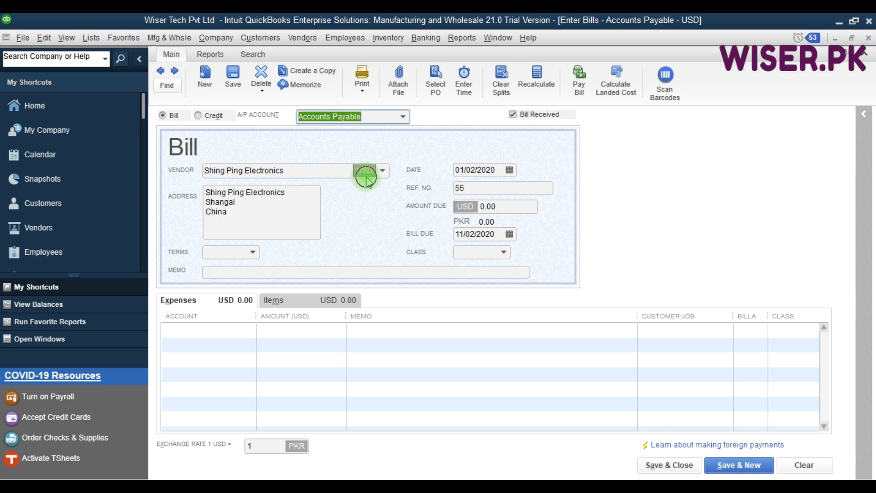
pyautogui.click(433, 197)
pyautogui.click(402, 116)
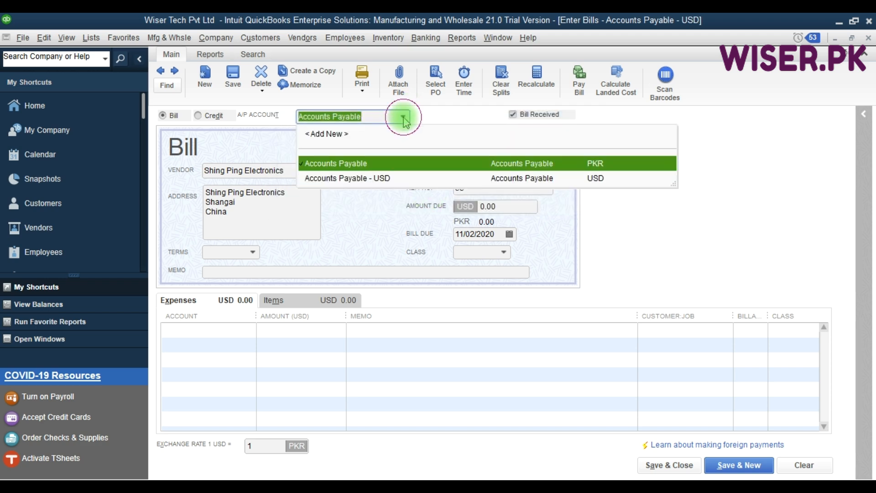
pyautogui.click(381, 179)
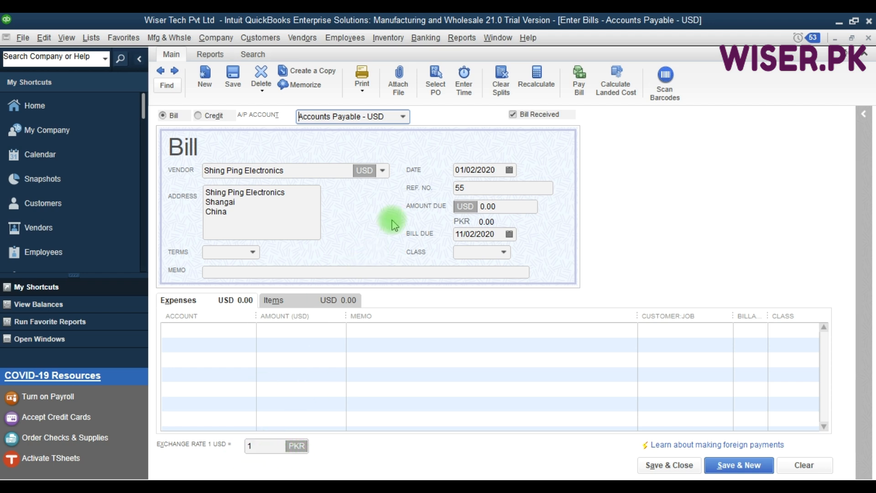
# Step: Check the bill's date and exchange rate, and examine the dated exchange rates stored for US Dollar in the currency list
pyautogui.click(474, 170)
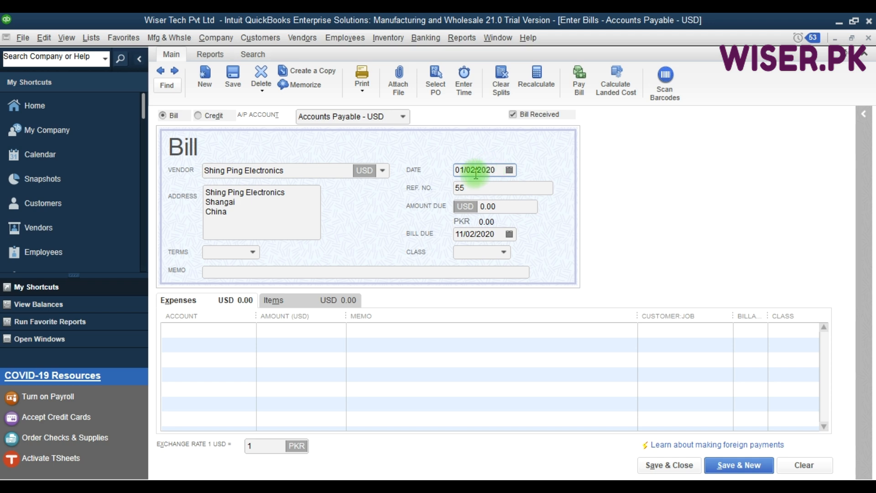
pyautogui.click(262, 448)
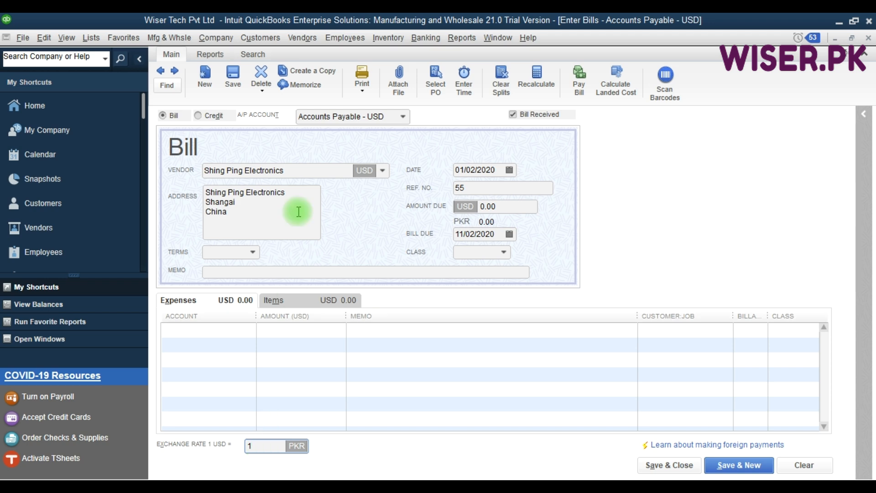
pyautogui.click(92, 38)
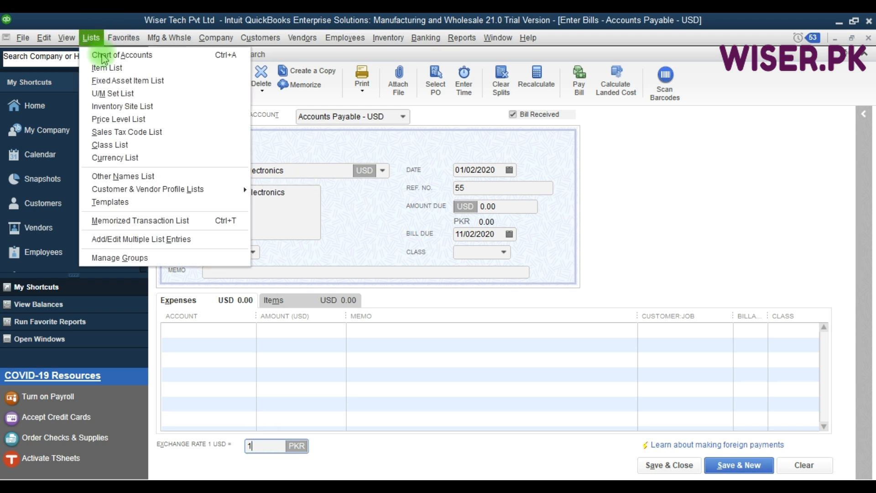
pyautogui.click(128, 160)
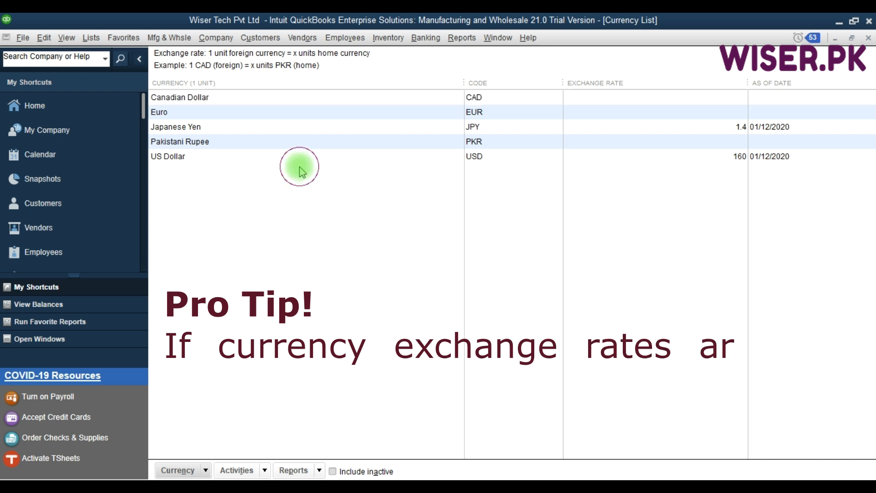
pyautogui.click(729, 158)
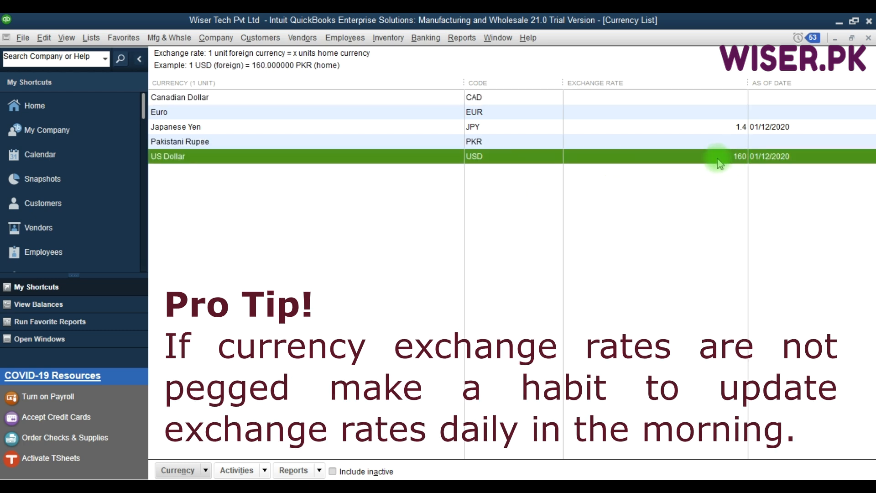
pyautogui.doubleClick(732, 160)
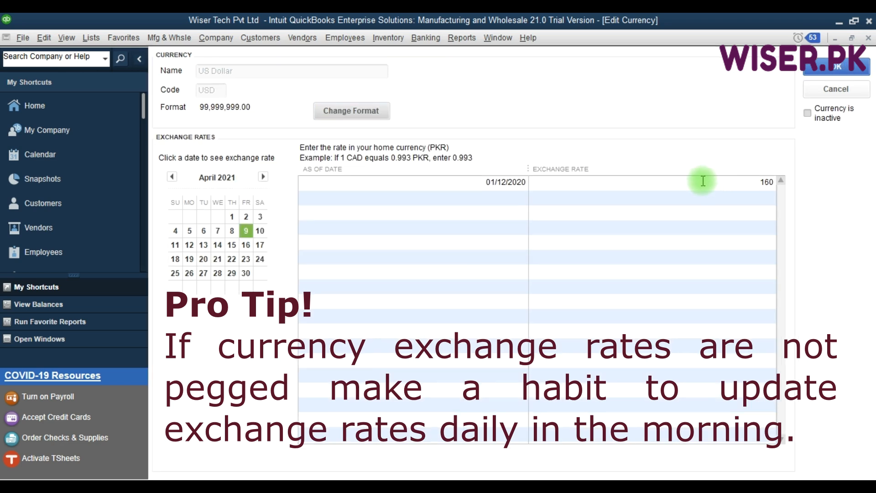
pyautogui.click(483, 182)
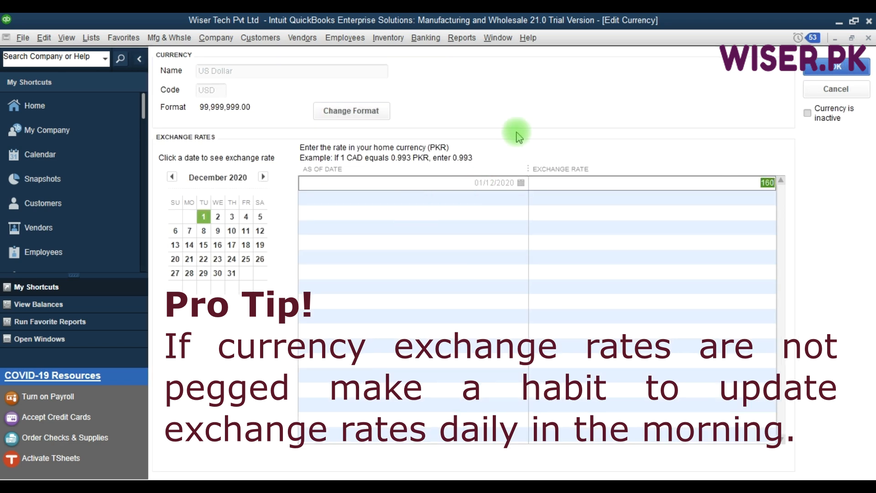
pyautogui.click(492, 198)
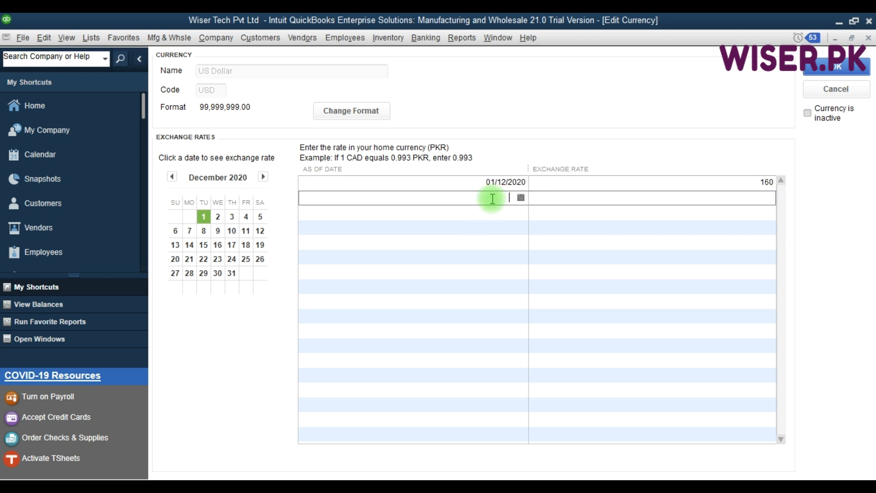
pyautogui.press('Escape')
pyautogui.press('Escape')
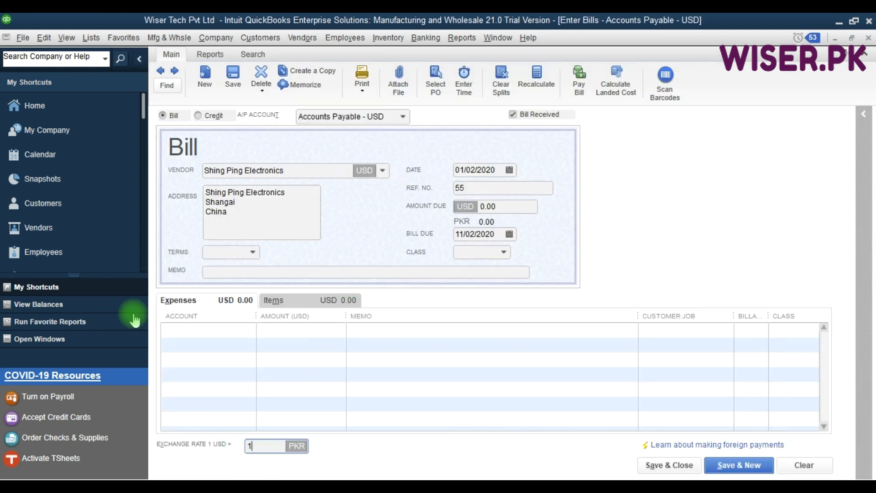
# Step: Add a US Dollar exchange rate of 160 dated 01/02/2020 in the currency list and return to the bill
pyautogui.click(91, 38)
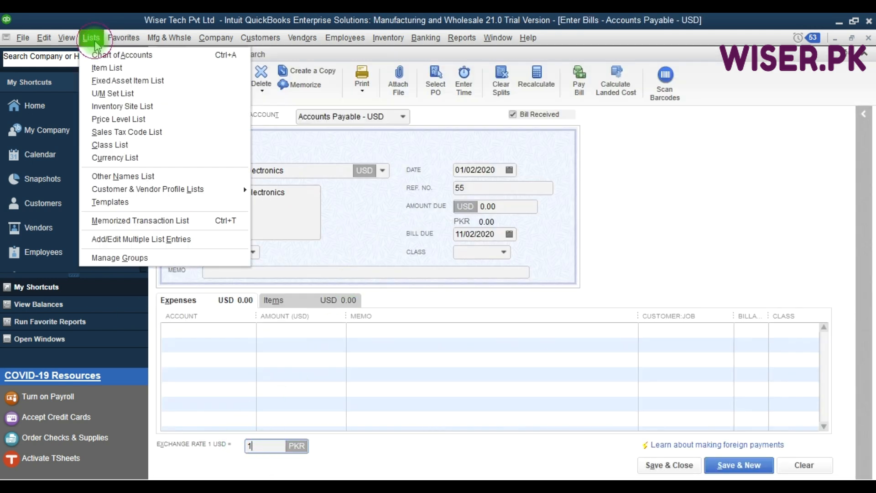
pyautogui.click(127, 158)
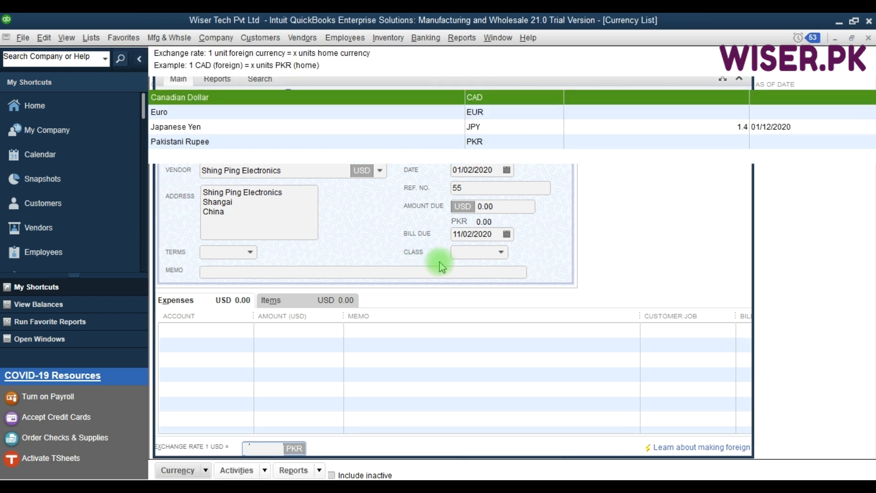
pyautogui.doubleClick(392, 157)
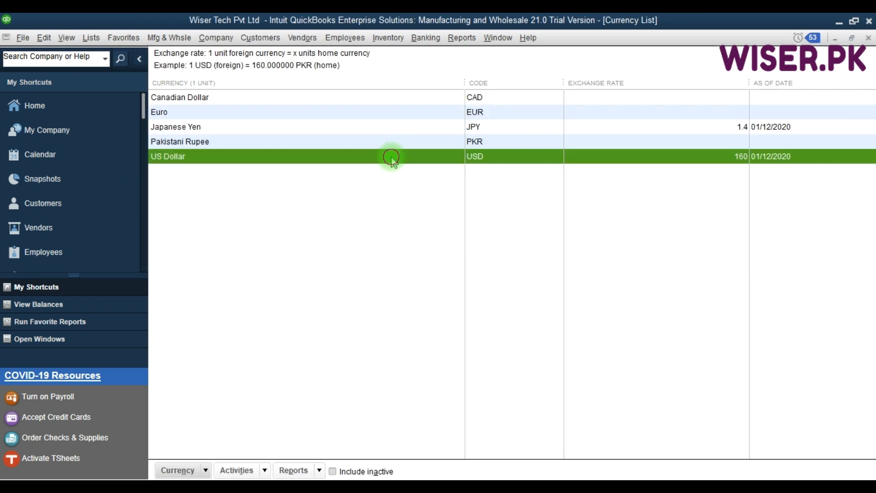
pyautogui.click(498, 199)
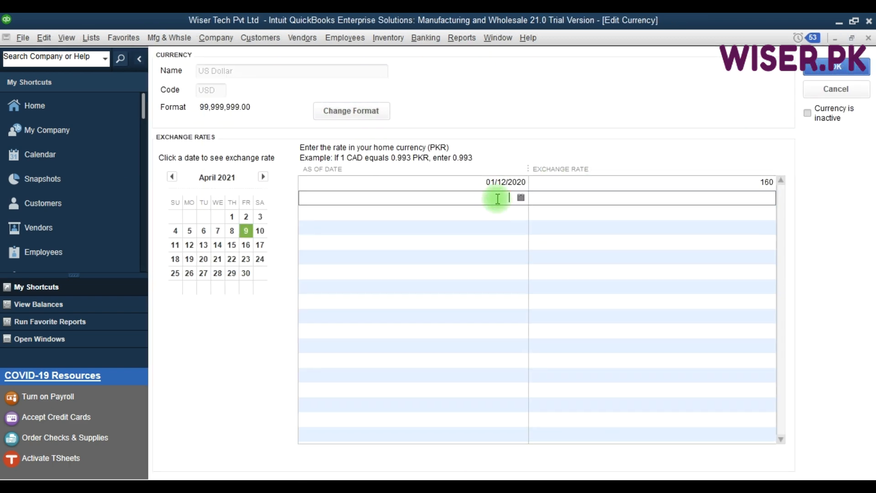
pyautogui.write('01')
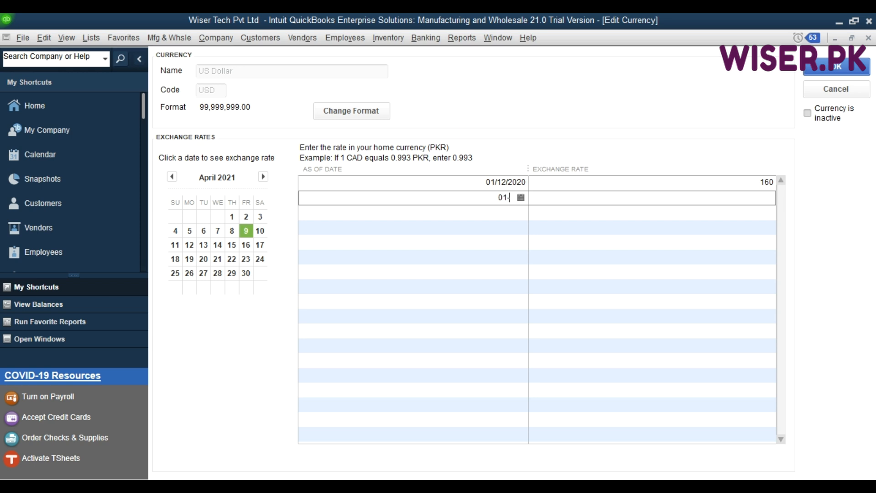
pyautogui.write('/02/2020')
pyautogui.press('Tab')
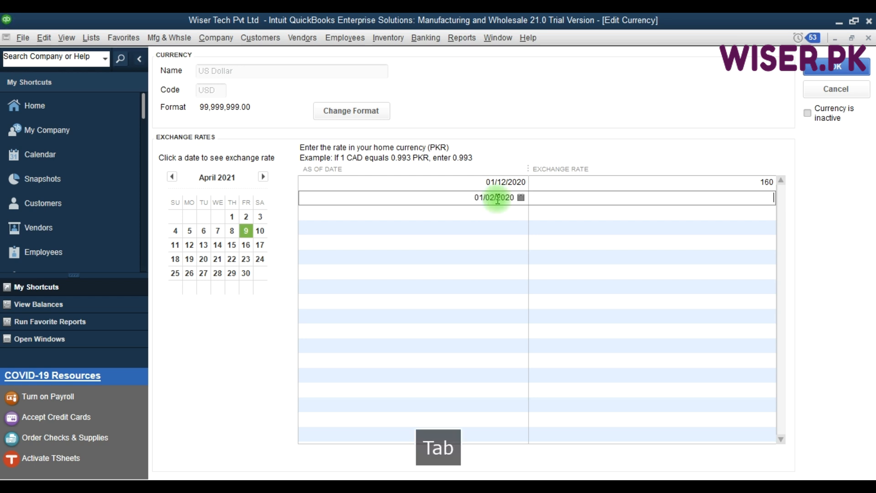
pyautogui.write('160')
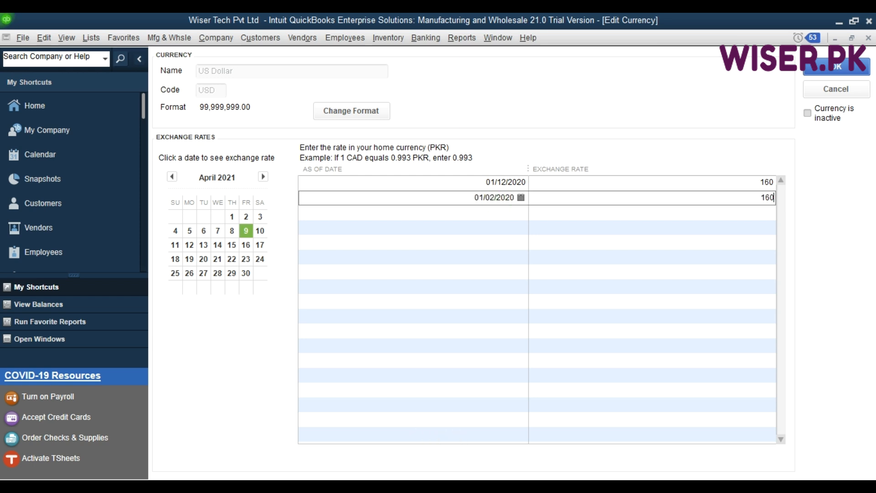
pyautogui.click(827, 72)
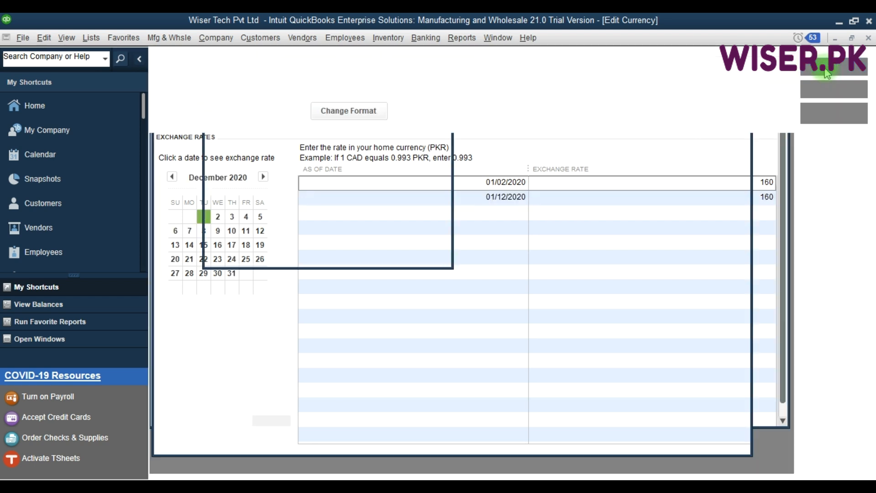
pyautogui.press('Escape')
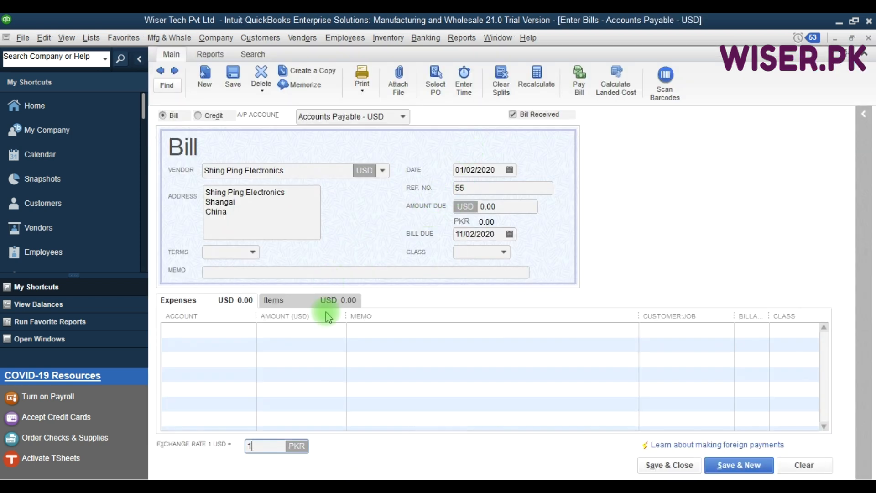
pyautogui.doubleClick(261, 447)
pyautogui.click(272, 449)
pyautogui.doubleClick(262, 449)
# Step: Complete the bill's reference number as 55445
pyautogui.click(483, 187)
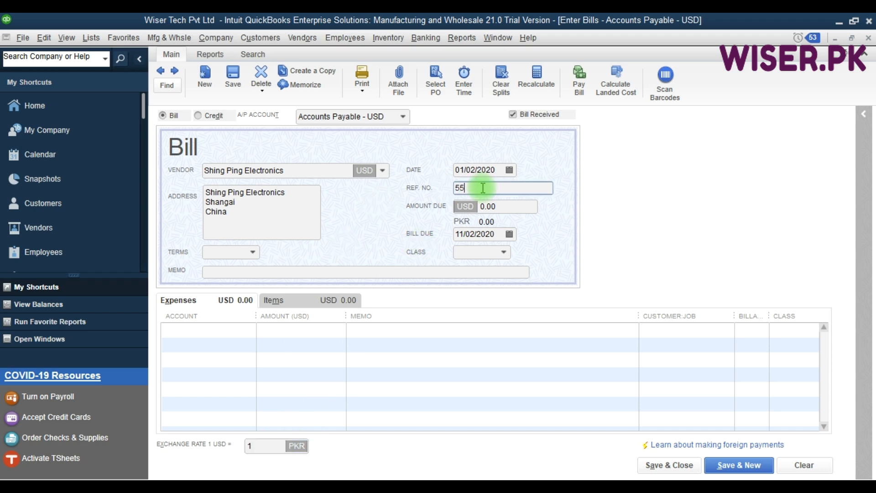
pyautogui.write('4')
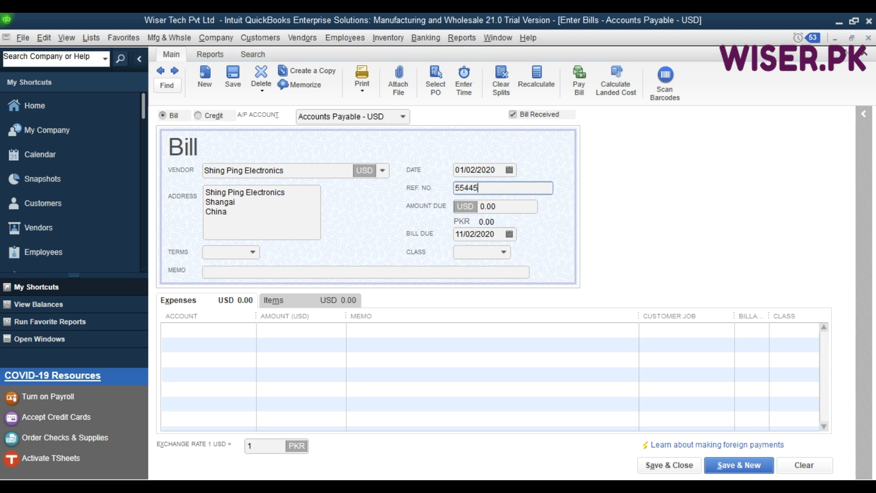
pyautogui.write('45')
pyautogui.press('Tab')
pyautogui.press('Tab')
pyautogui.press('Tab')
pyautogui.press('Tab')
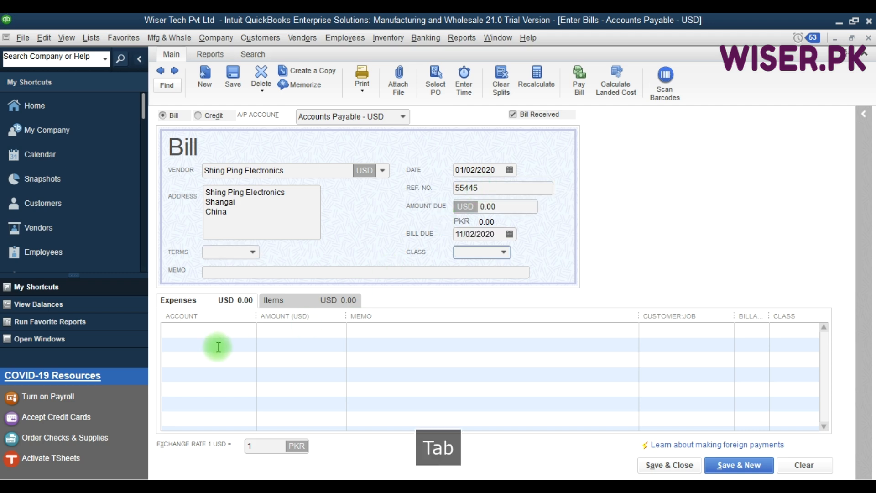
# Step: Add an expense line to the bill on the Cost account under Machinery, with an amount of USD 31,250
pyautogui.click(204, 334)
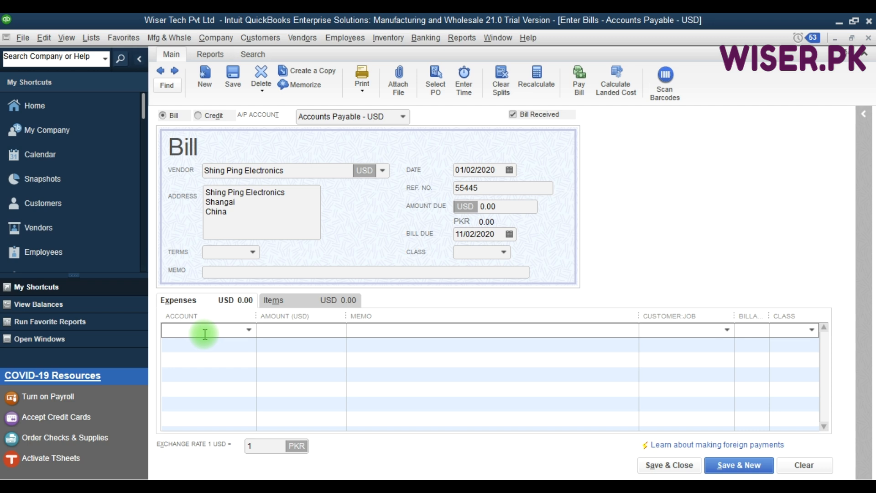
pyautogui.write('Cost of Goods Sold')
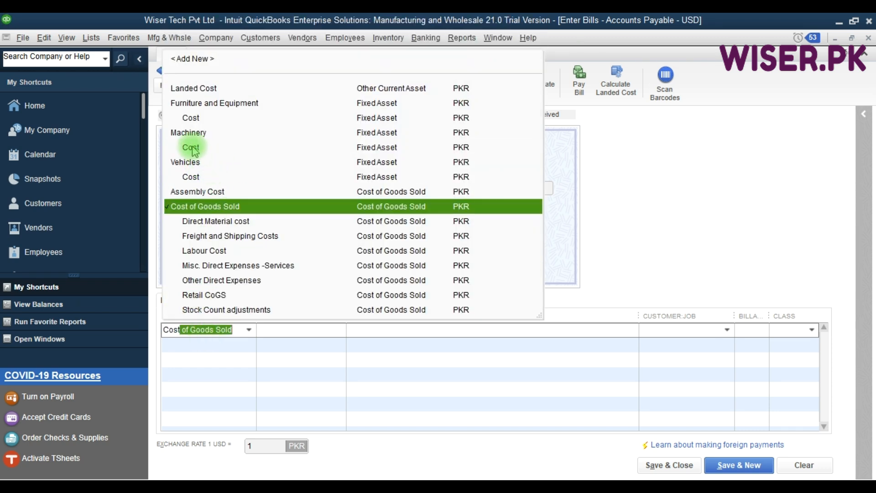
pyautogui.click(192, 151)
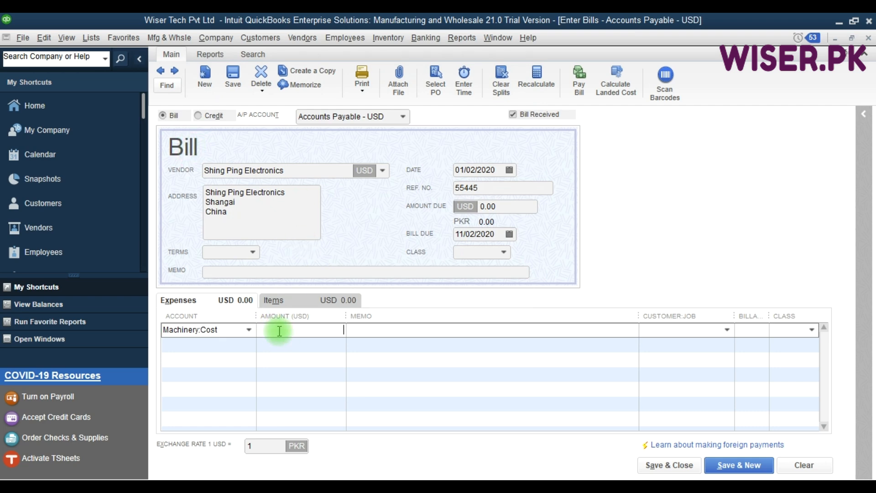
pyautogui.write('50')
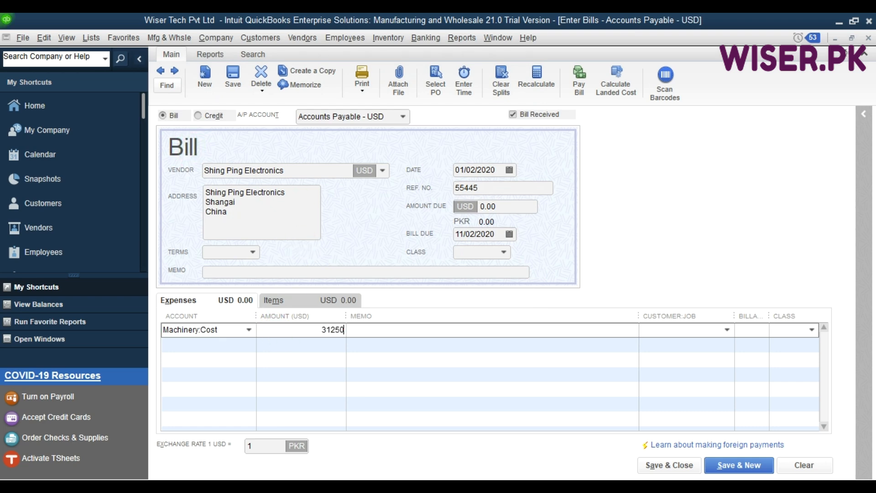
pyautogui.press('Tab')
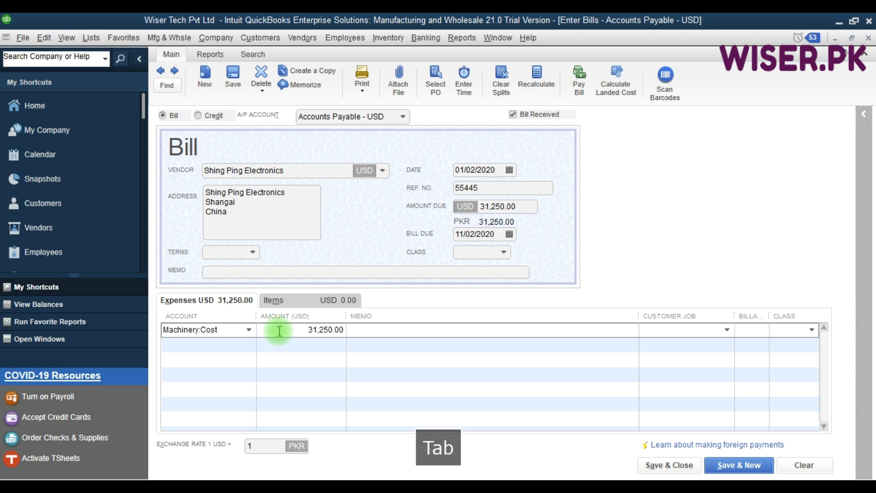
# Step: Enter the memo "purchases assembly plant" on the Machinery expense line and leave the line non-billable
pyautogui.write('Pu')
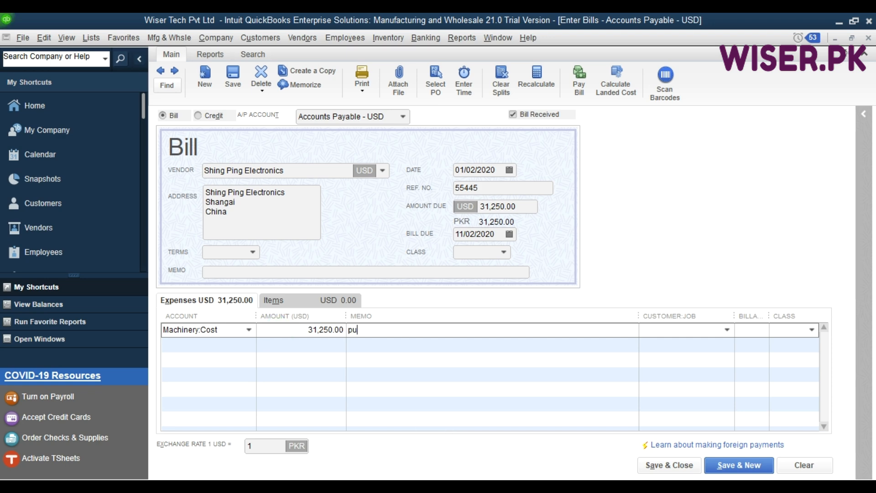
pyautogui.write('rchases assembly plant')
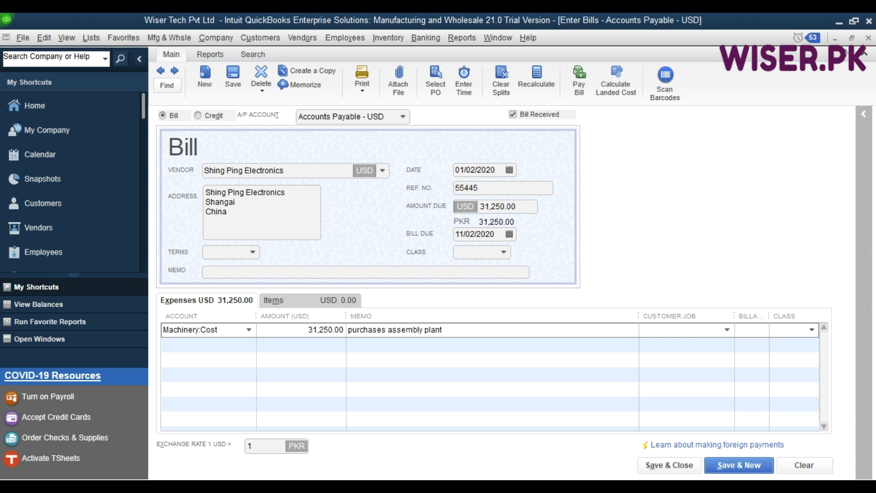
pyautogui.press('Tab')
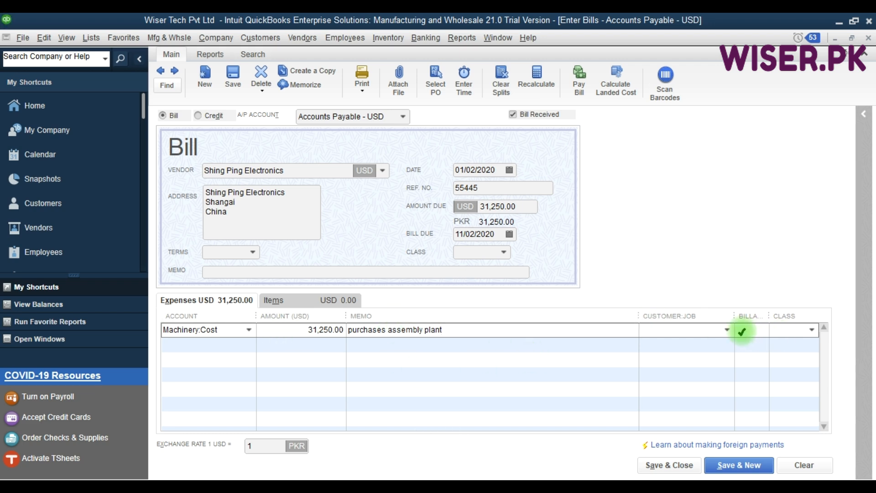
pyautogui.click(753, 330)
# Step: Set the bill's exchange rate to 160 PKR per USD and its memo to "purchases assembly plant"
pyautogui.click(257, 446)
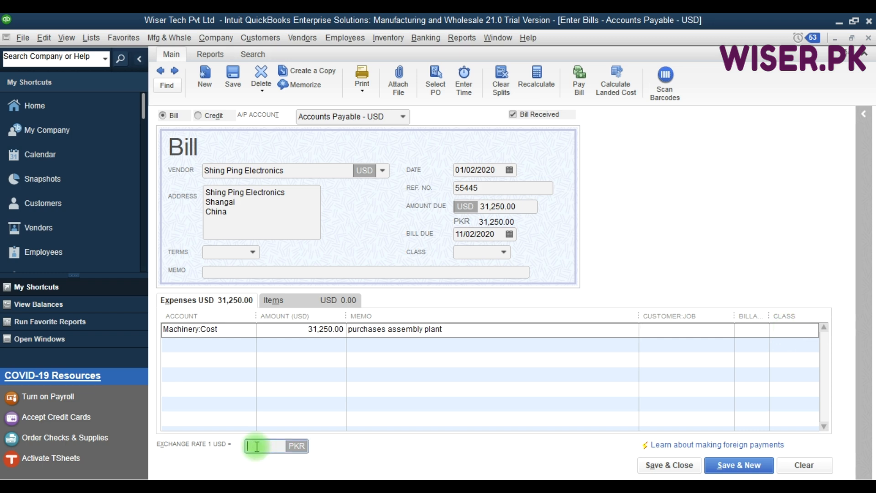
pyautogui.write('16')
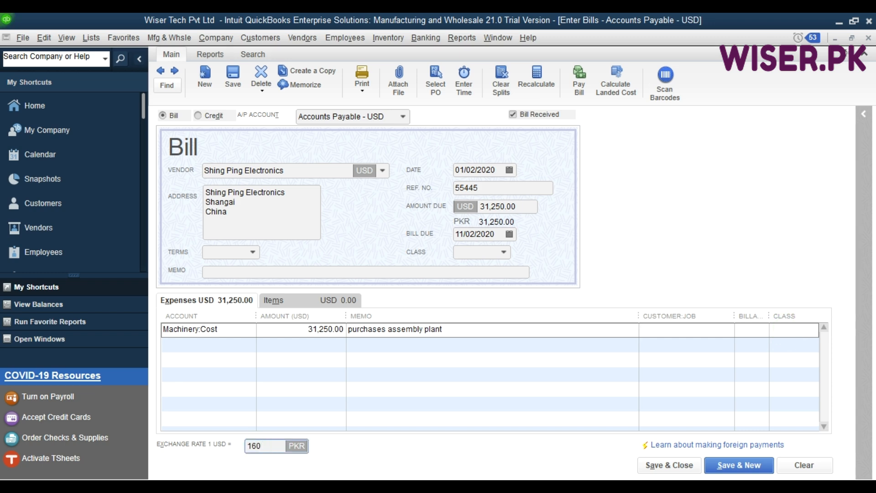
pyautogui.write('0')
pyautogui.press('Tab')
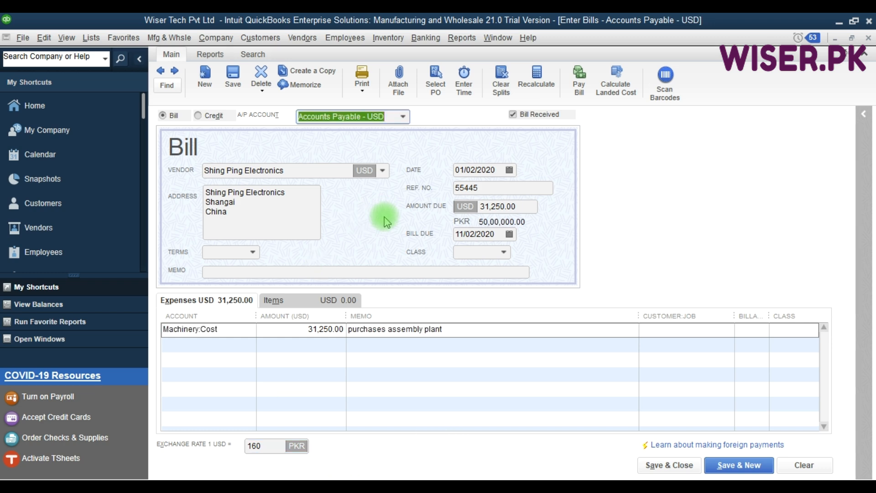
pyautogui.press('F9')
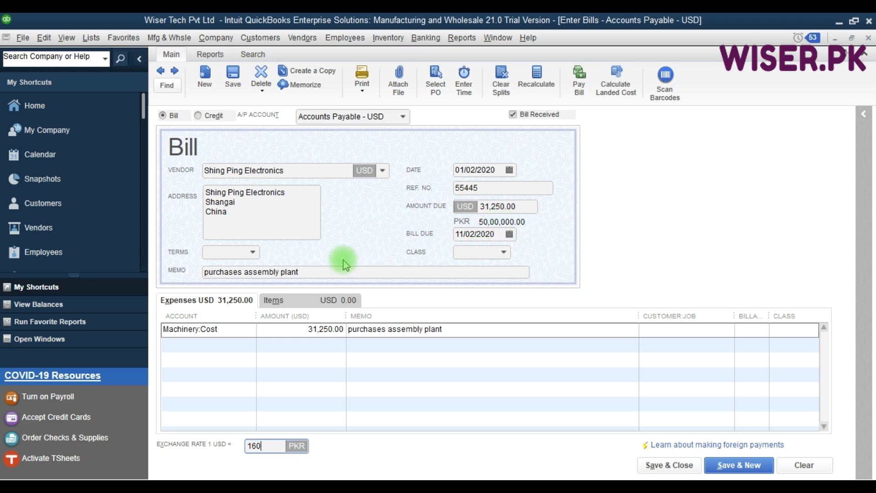
# Step: Set the bill's terms to Due on receipt and save it without a class, making the terms permanent for the vendor
pyautogui.click(253, 252)
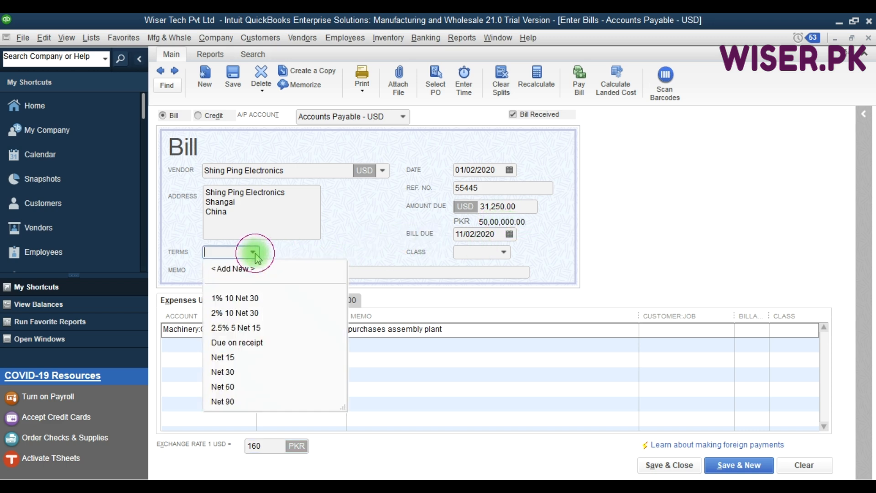
pyautogui.click(234, 343)
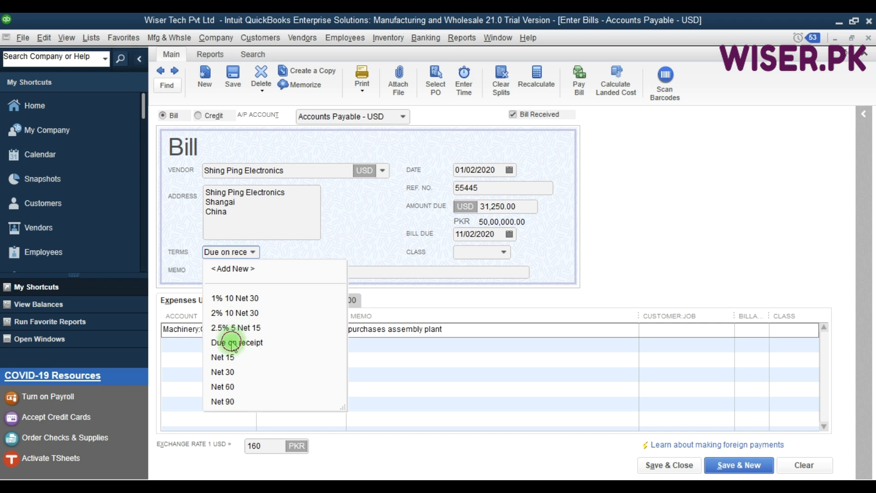
pyautogui.click(233, 78)
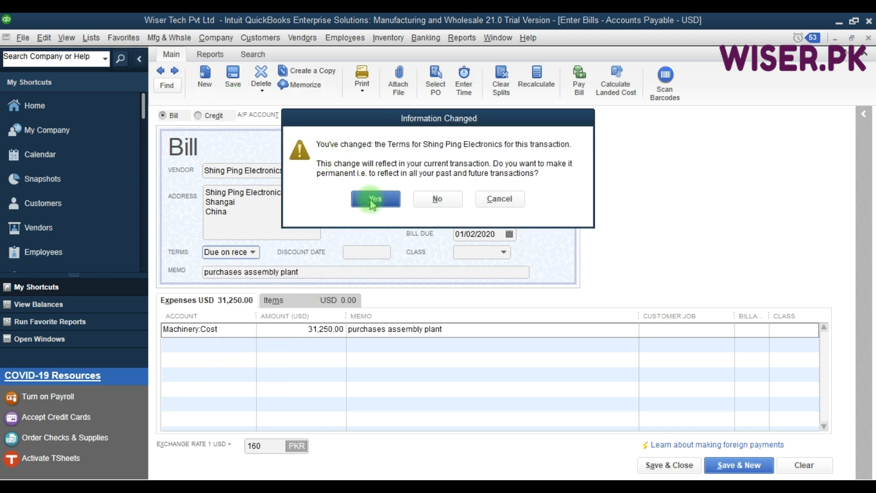
pyautogui.click(376, 201)
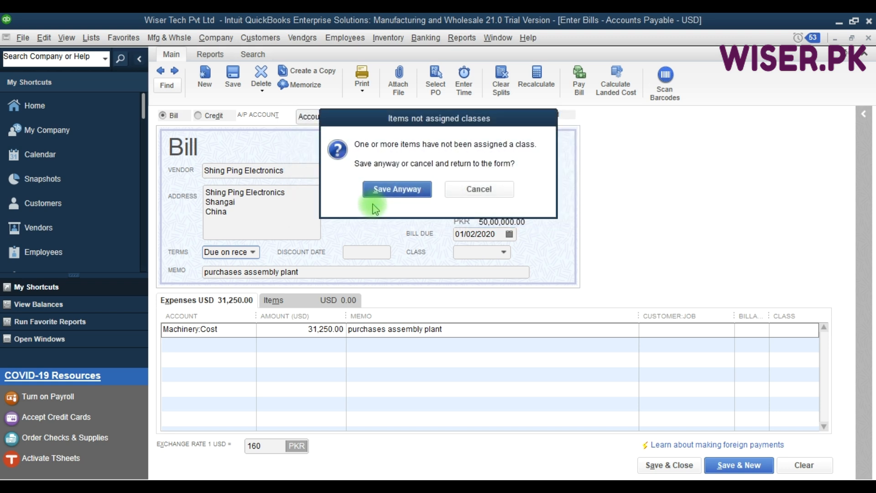
pyautogui.click(397, 194)
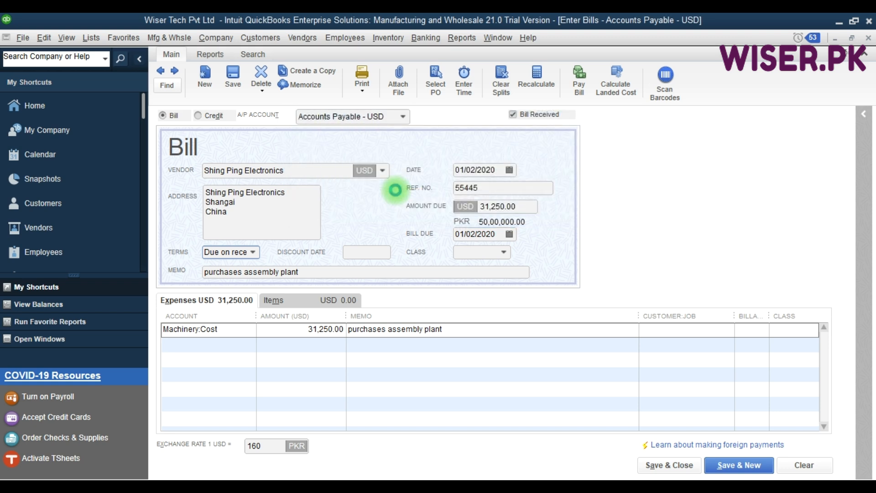
# Step: Open the saved bill's transaction journal and select the Foreign Amount column for the report
pyautogui.click(206, 55)
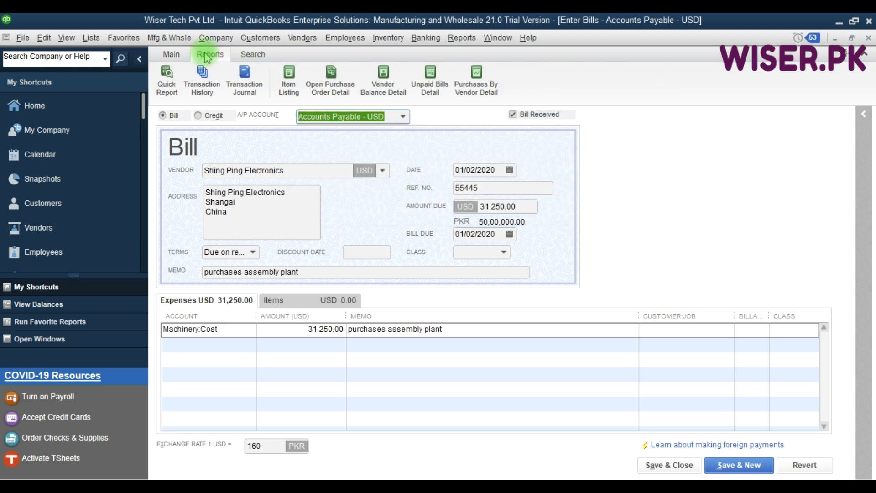
pyautogui.click(244, 86)
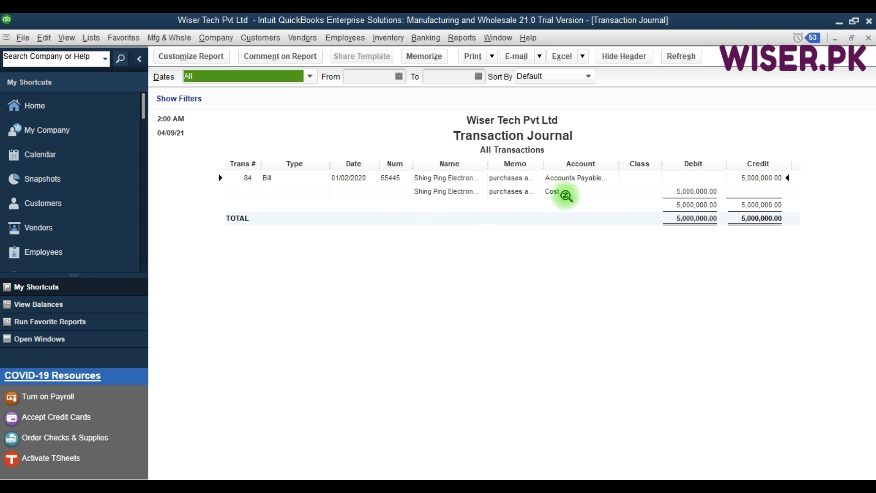
pyautogui.click(188, 57)
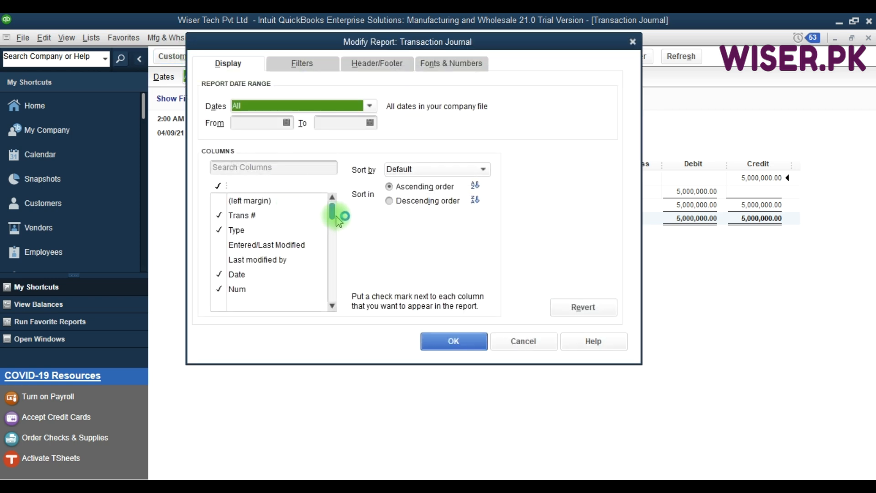
pyautogui.moveTo(335, 218); pyautogui.dragTo(335, 243)
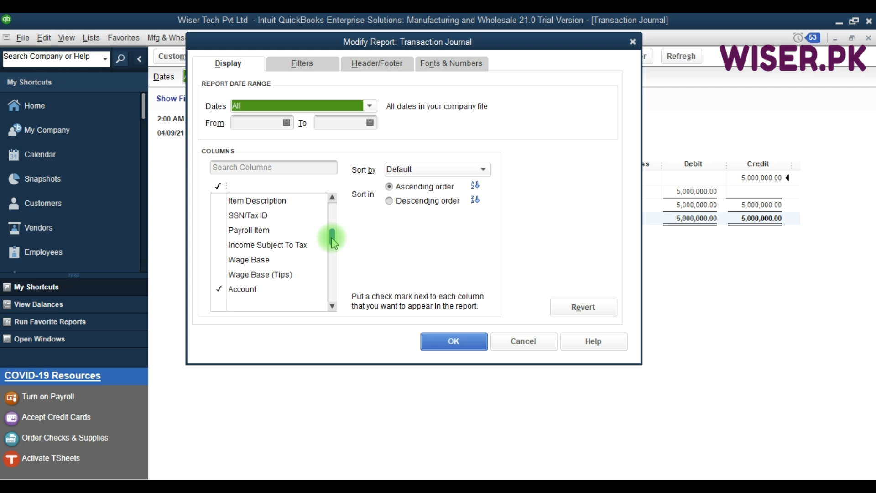
pyautogui.moveTo(335, 242); pyautogui.dragTo(334, 227)
pyautogui.click(260, 168)
pyautogui.write('fore')
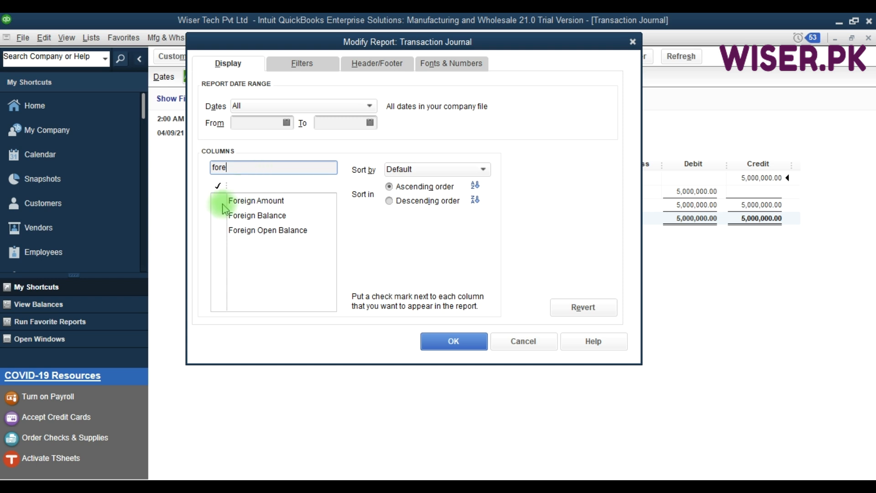
pyautogui.click(219, 201)
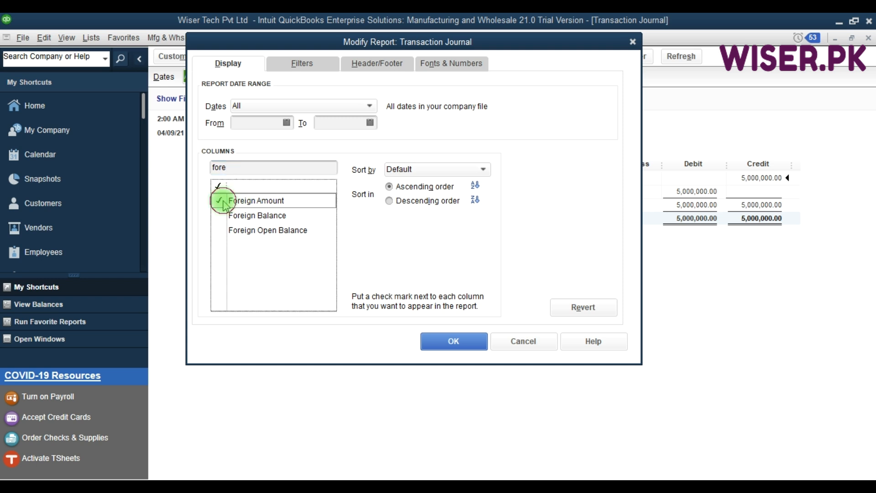
# Step: Add the Exchange Rate column to the transaction journal and apply the report changes
pyautogui.doubleClick(256, 171)
pyautogui.press('BackSpace')
pyautogui.write('ex')
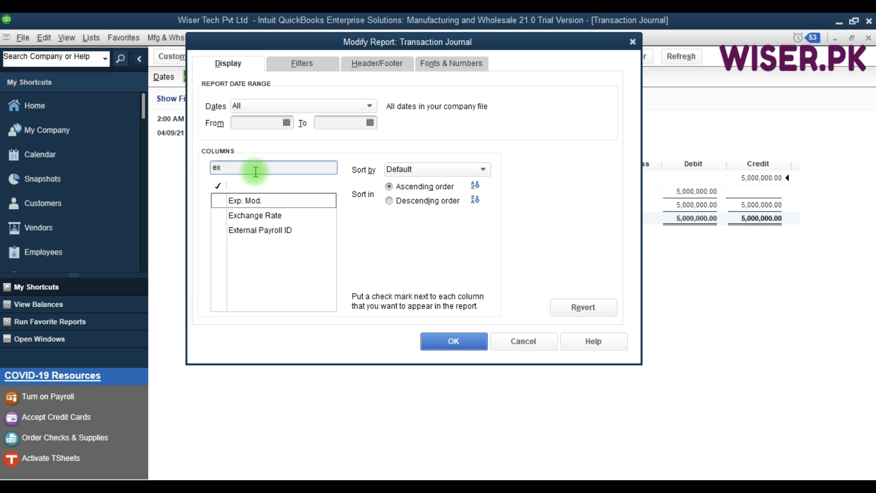
pyautogui.click(219, 215)
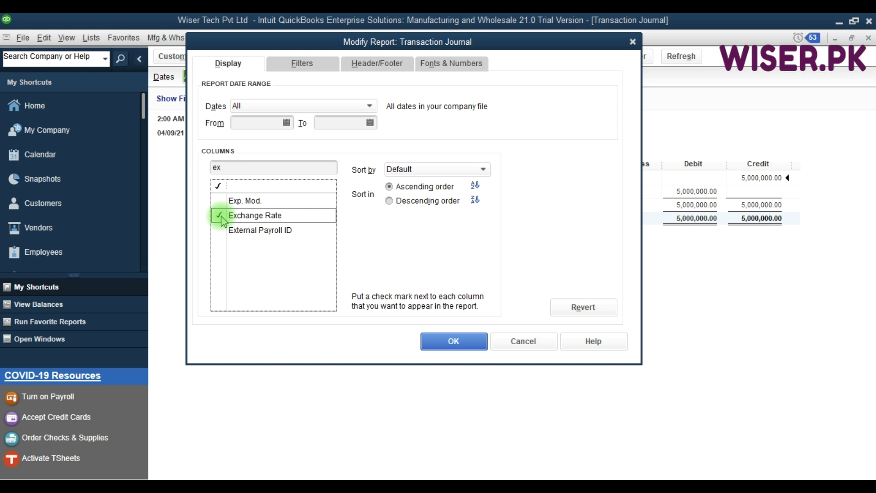
pyautogui.click(439, 340)
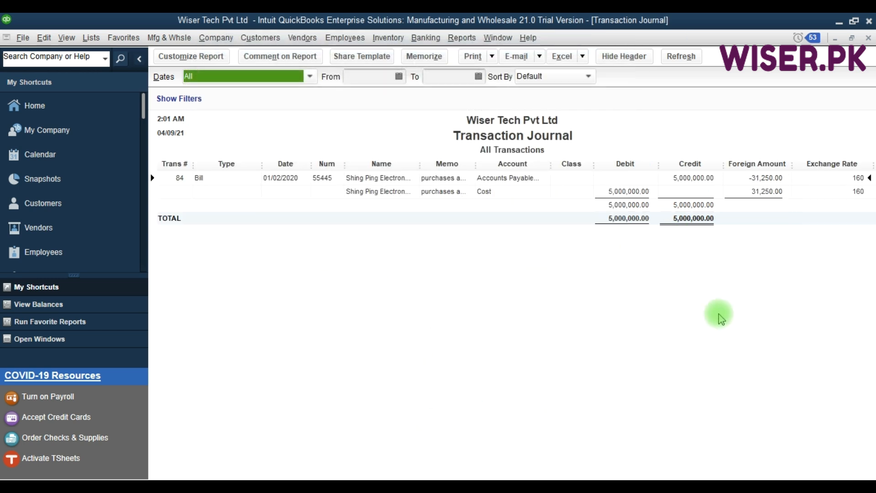
# Step: Examine the foreign amount and exchange rate on both lines of the transaction journal
pyautogui.click(772, 188)
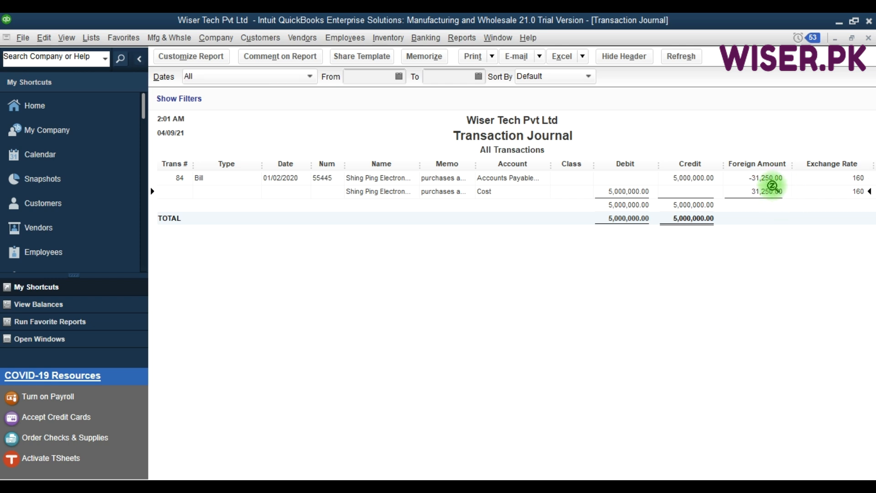
pyautogui.click(837, 178)
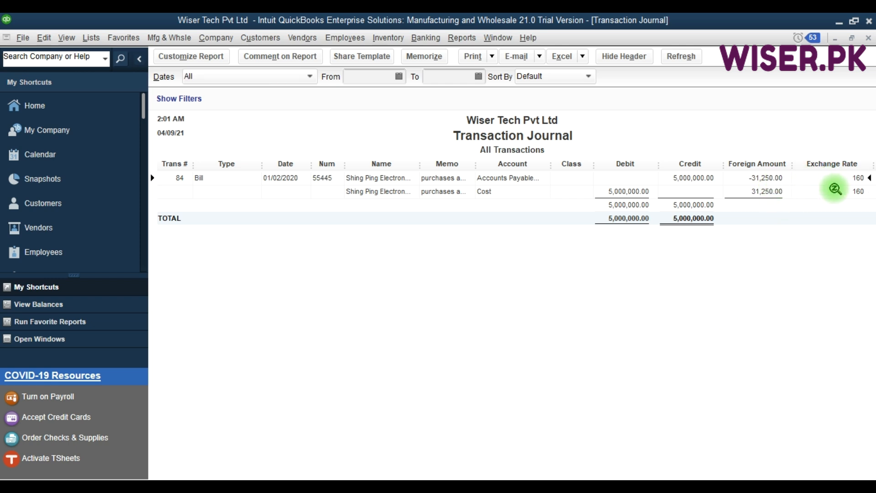
pyautogui.click(835, 188)
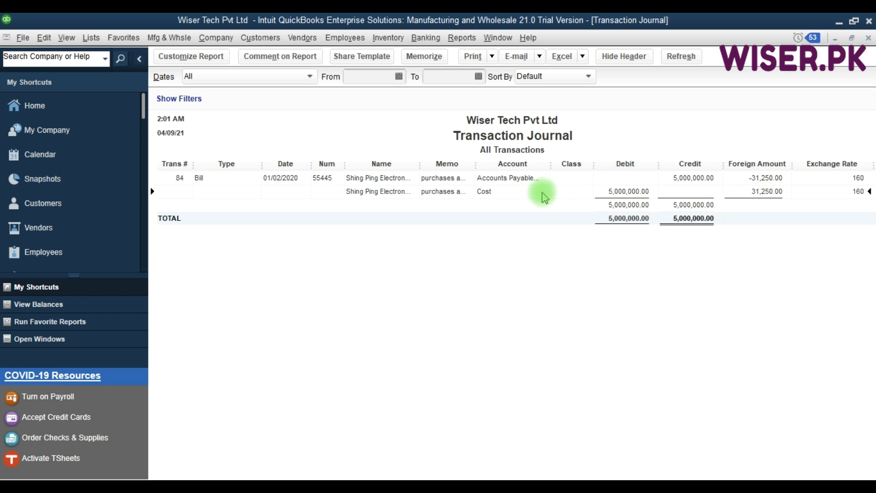
# Step: Review the Accounts Payable - USD balance in the Trial Balance report, and close the report
pyautogui.click(462, 37)
pyautogui.moveTo(501, 318)
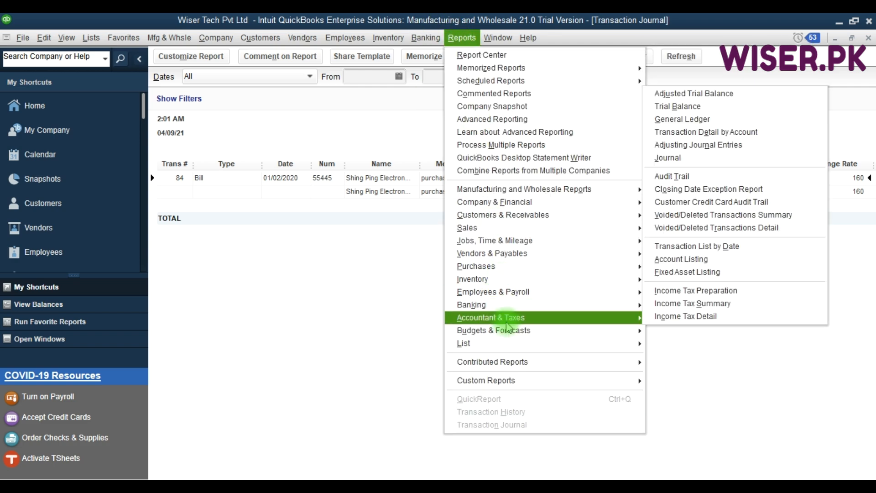
pyautogui.click(679, 106)
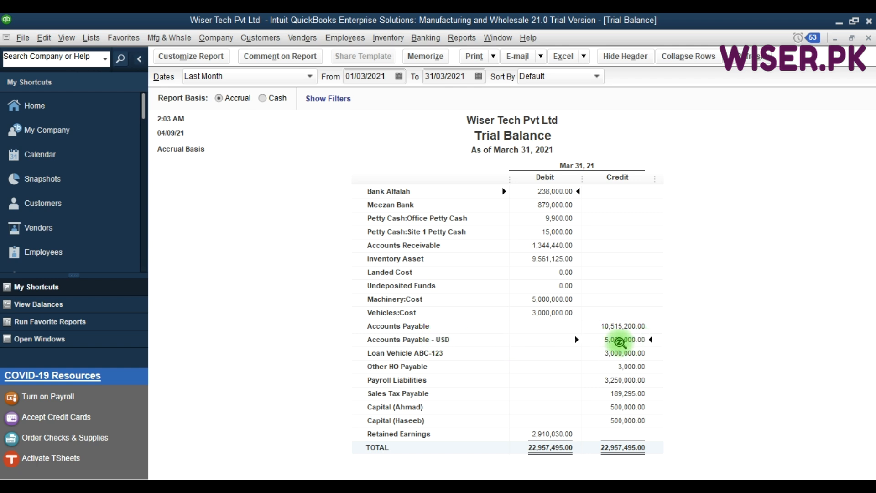
pyautogui.press('Escape')
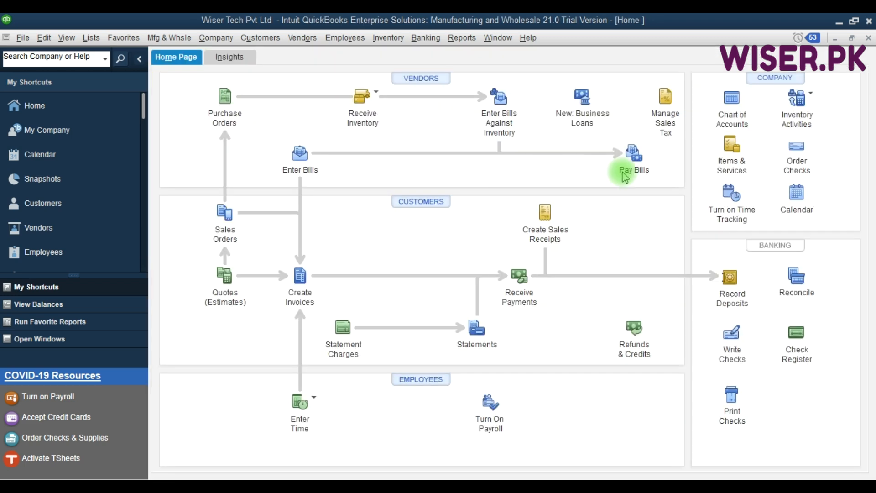
# Step: Open Pay Bills, show the bills of the Accounts Payable - USD account and select the Shing Ping Electronics bill for payment
pyautogui.click(641, 175)
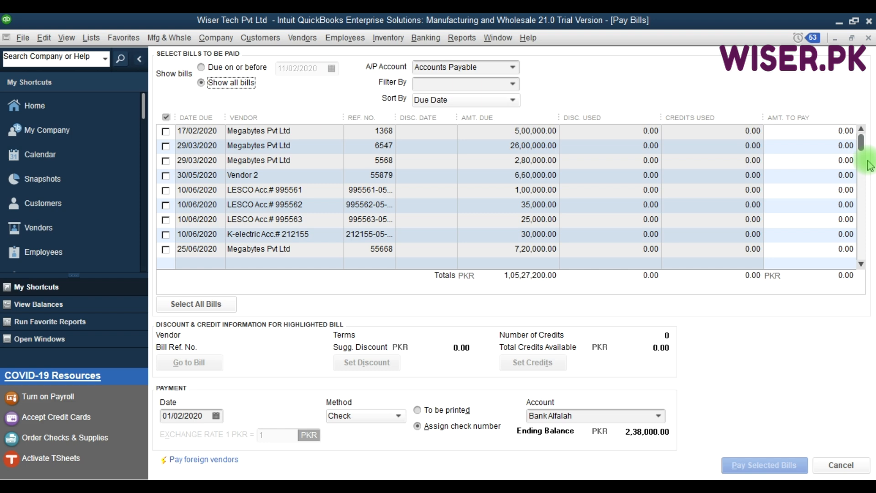
pyautogui.moveTo(863, 155)
pyautogui.mouseDown()
pyautogui.moveTo(862, 250)
pyautogui.moveTo(861, 162)
pyautogui.mouseUp()
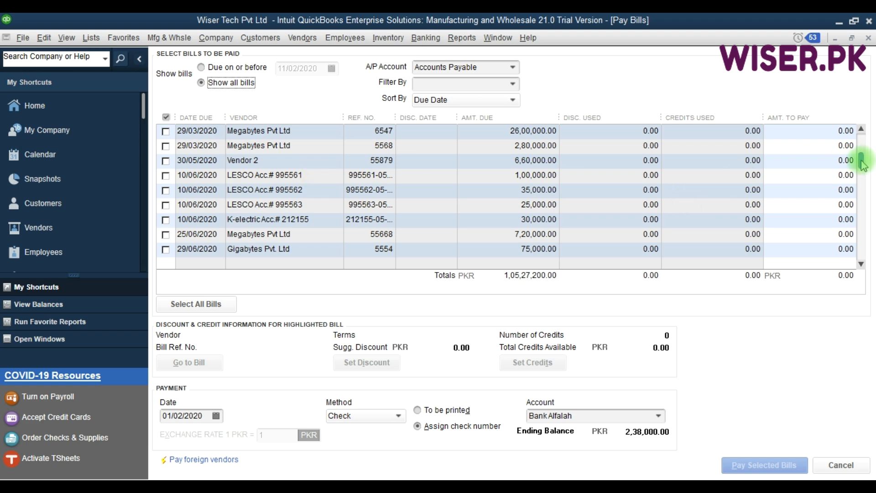
pyautogui.moveTo(862, 176); pyautogui.dragTo(861, 132)
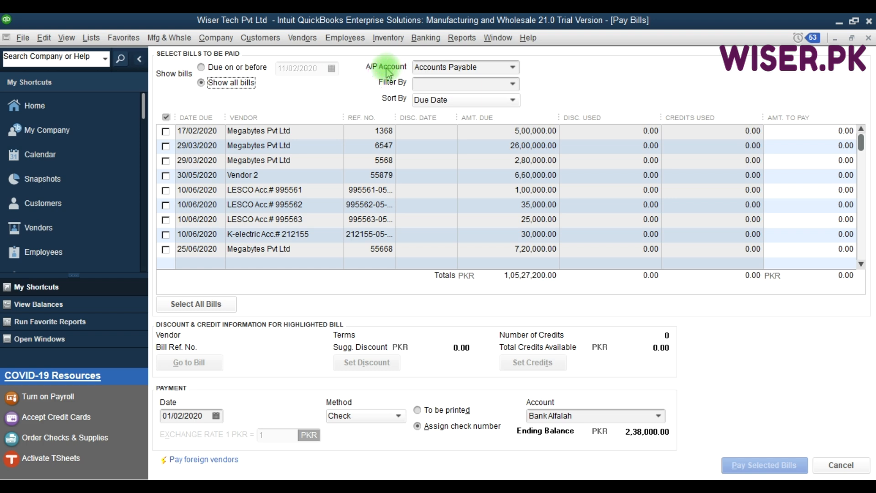
pyautogui.click(512, 68)
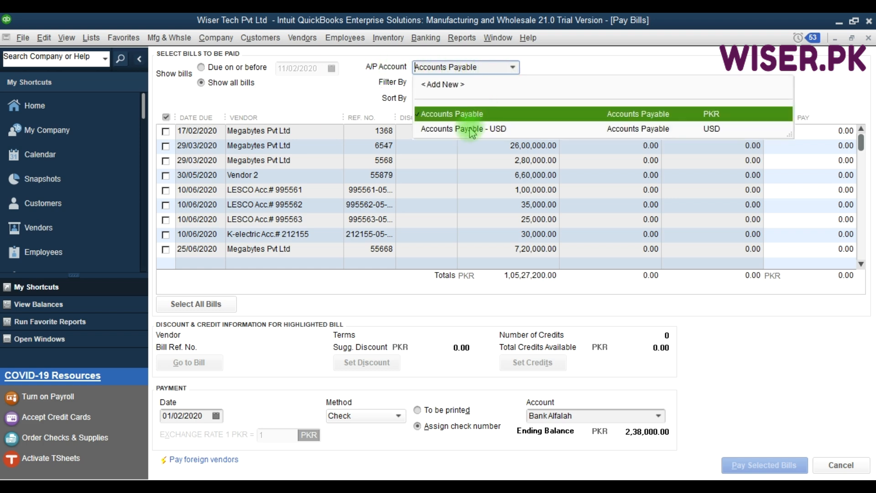
pyautogui.click(381, 98)
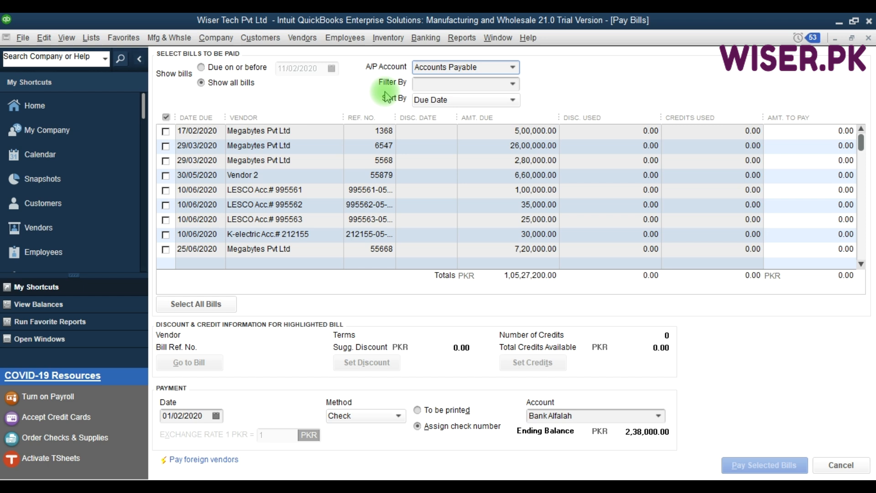
pyautogui.click(513, 70)
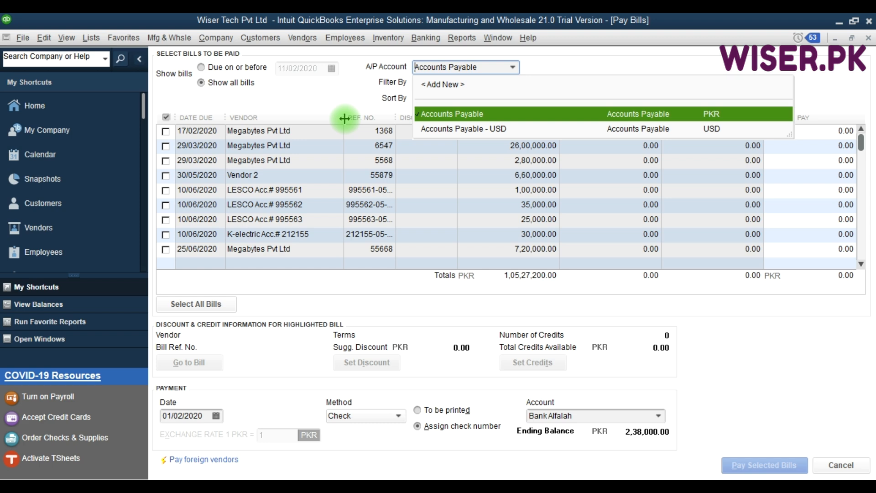
pyautogui.click(455, 129)
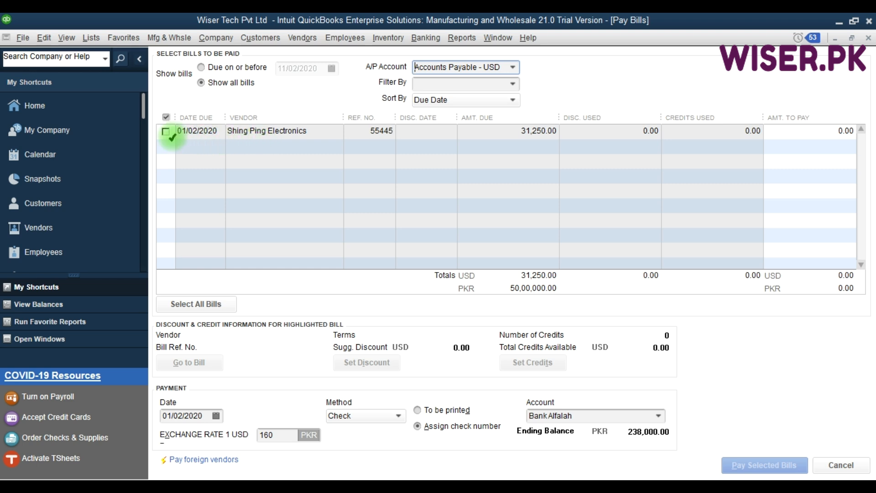
pyautogui.click(166, 132)
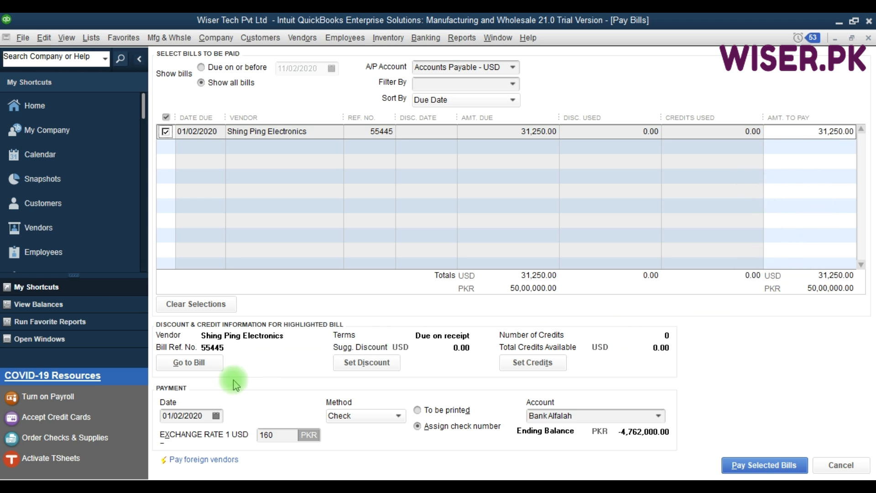
# Step: Set the payment date of the Shing Ping Electronics bill to 10/02/2020
pyautogui.click(183, 416)
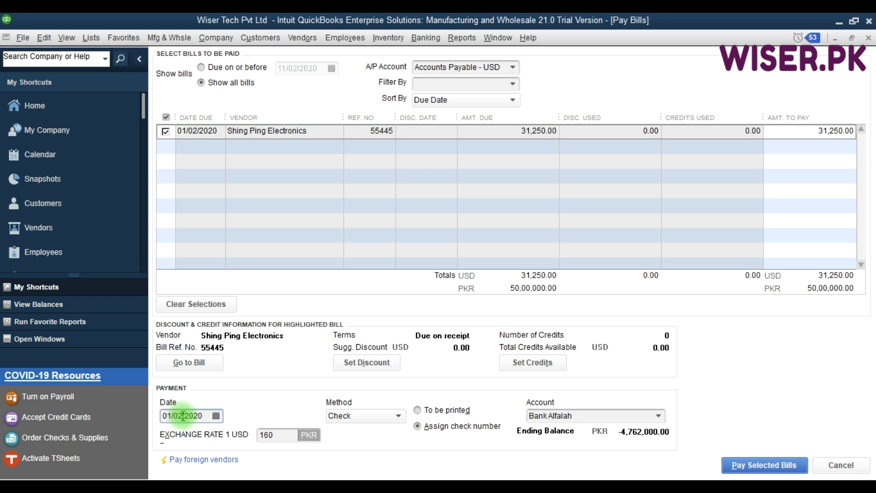
pyautogui.press('Left')
pyautogui.doubleClick(183, 415)
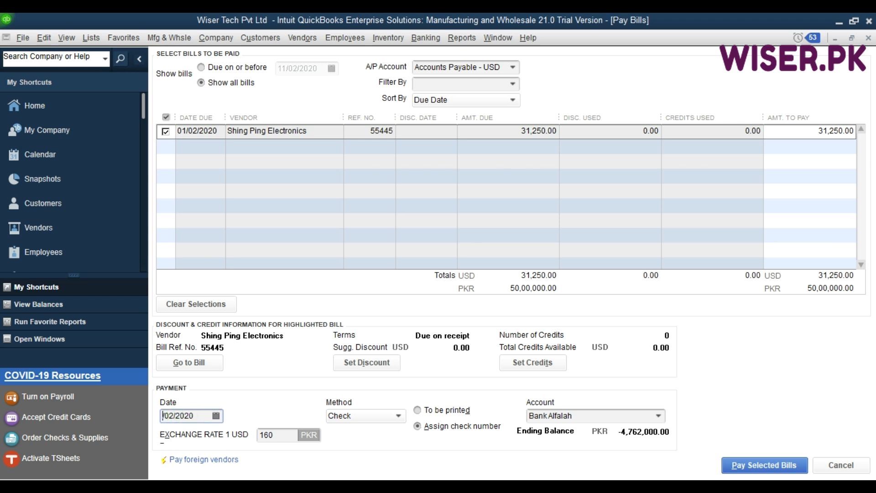
pyautogui.write('10/02/2020')
pyautogui.press('Tab')
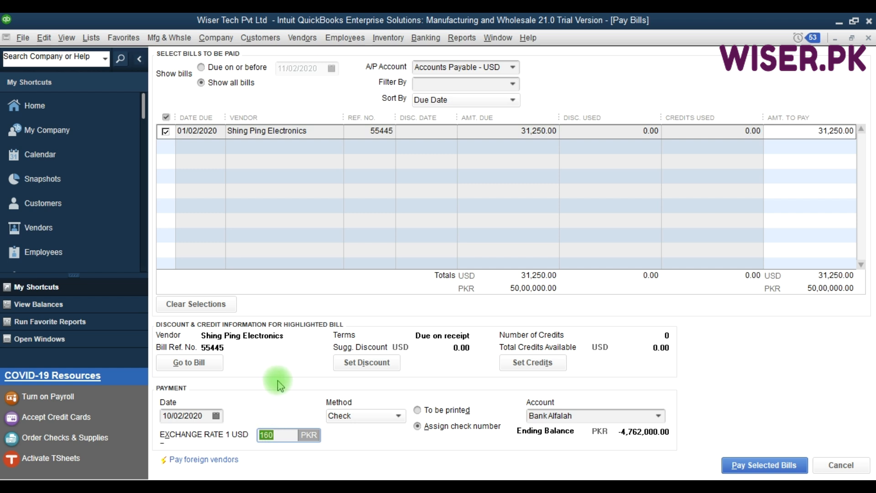
# Step: Set the payment's exchange rate to 160.20 PKR per USD
pyautogui.click(285, 433)
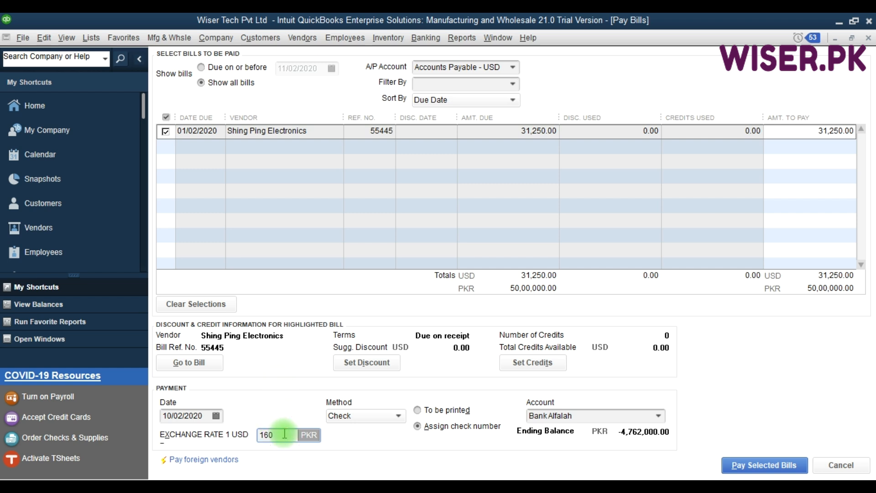
pyautogui.write('.')
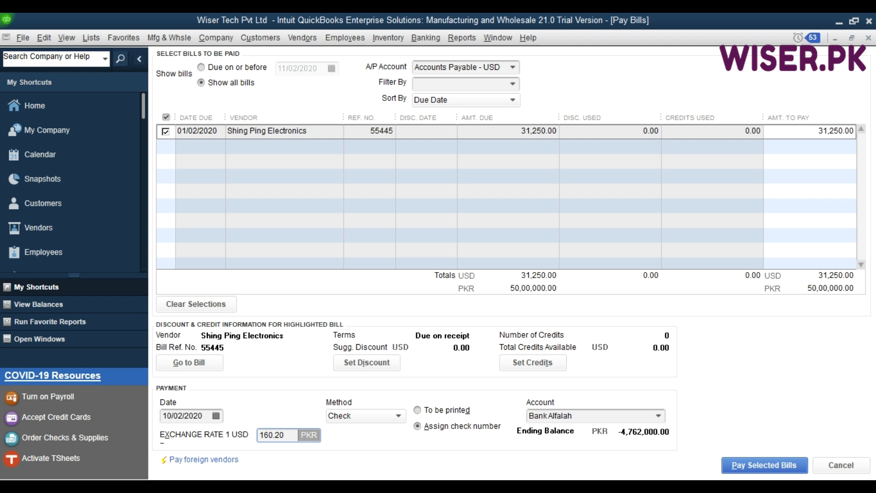
pyautogui.write('20')
pyautogui.press('Tab')
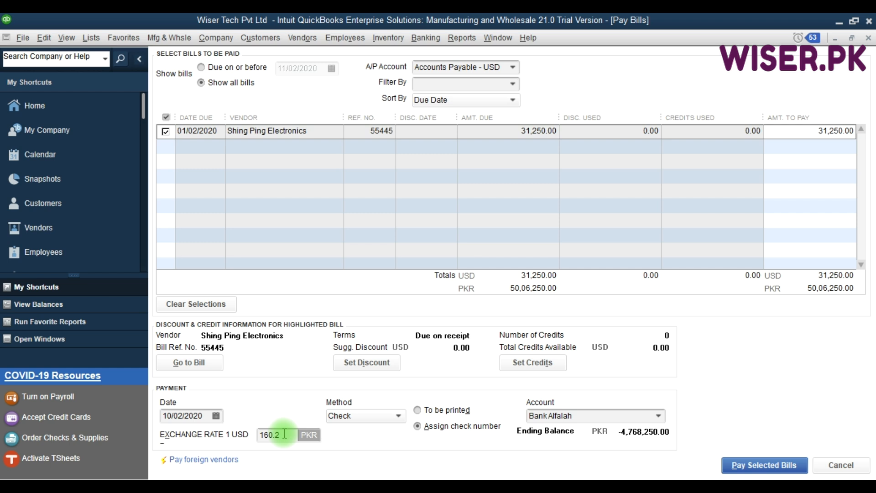
pyautogui.press('F9')
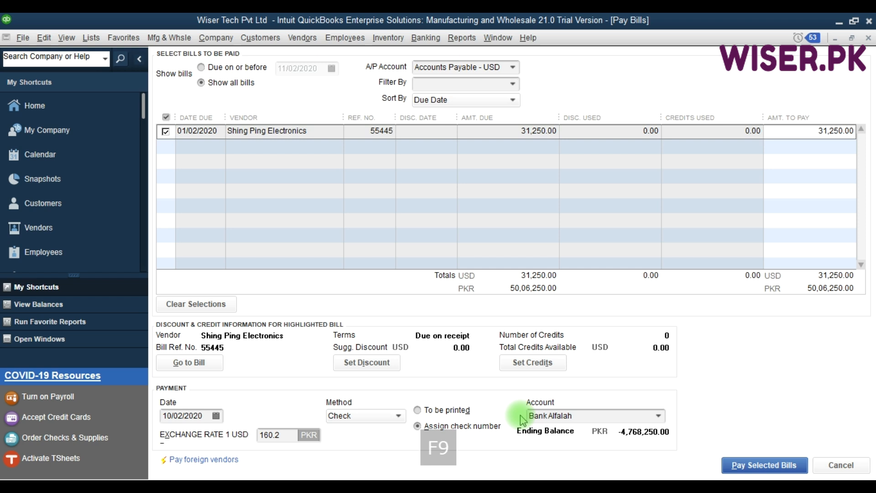
# Step: Keep Check as the payment method and choose Meezan Bank as the account to pay from
pyautogui.click(384, 415)
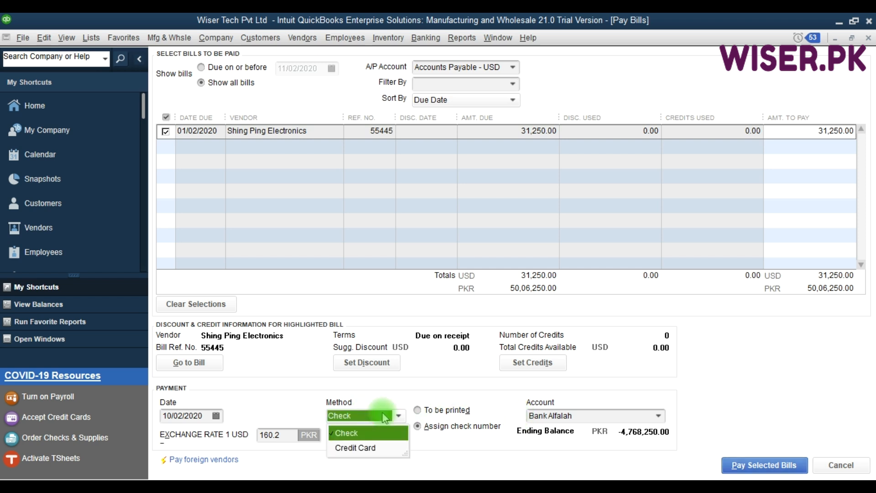
pyautogui.click(401, 416)
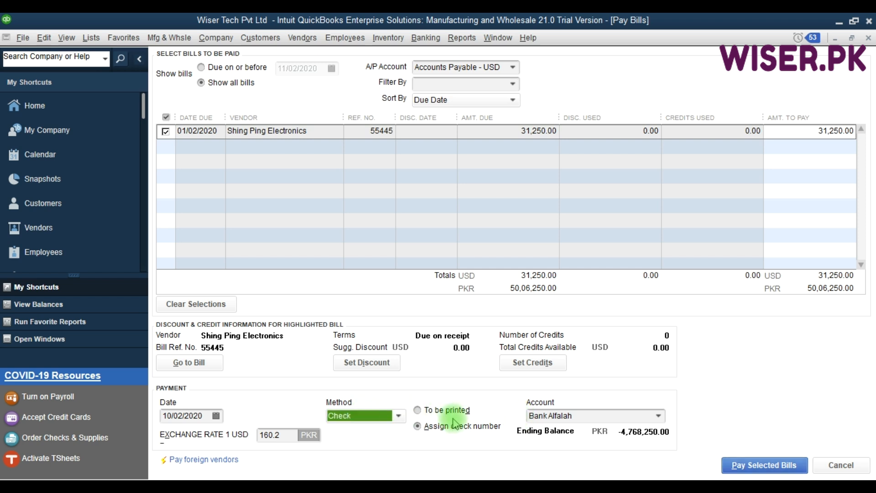
pyautogui.click(658, 416)
pyautogui.click(660, 416)
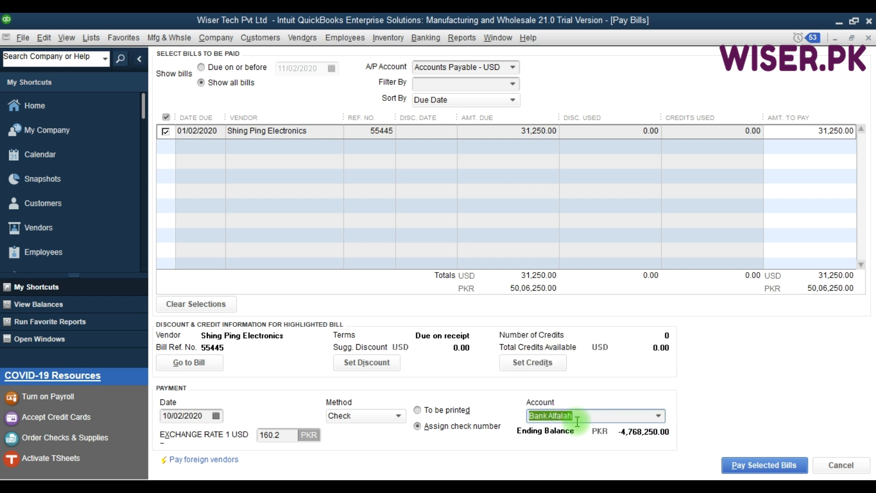
pyautogui.click(659, 415)
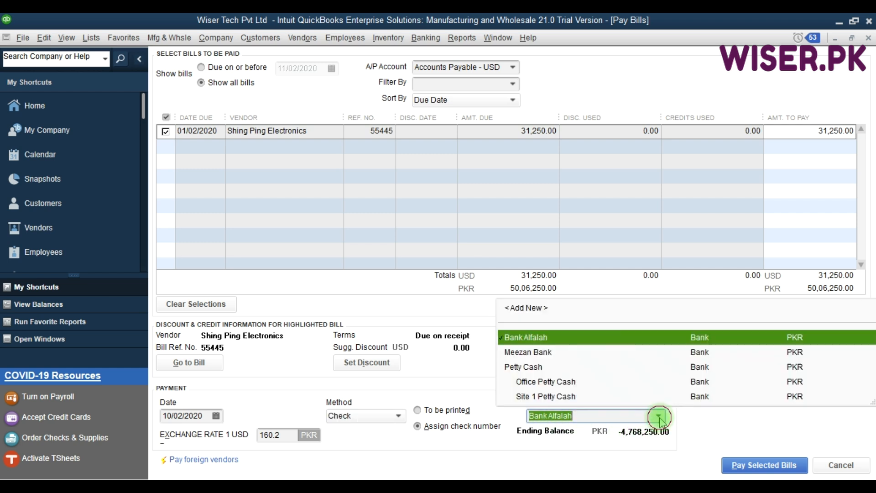
pyautogui.click(546, 352)
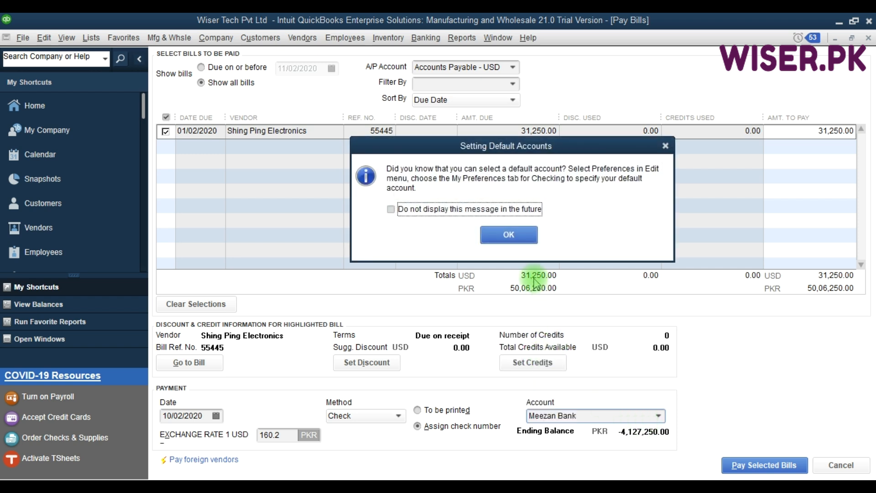
# Step: Pay the selected Shing Ping Electronics bill, let QuickBooks assign the check number, and finish the payment
pyautogui.click(506, 235)
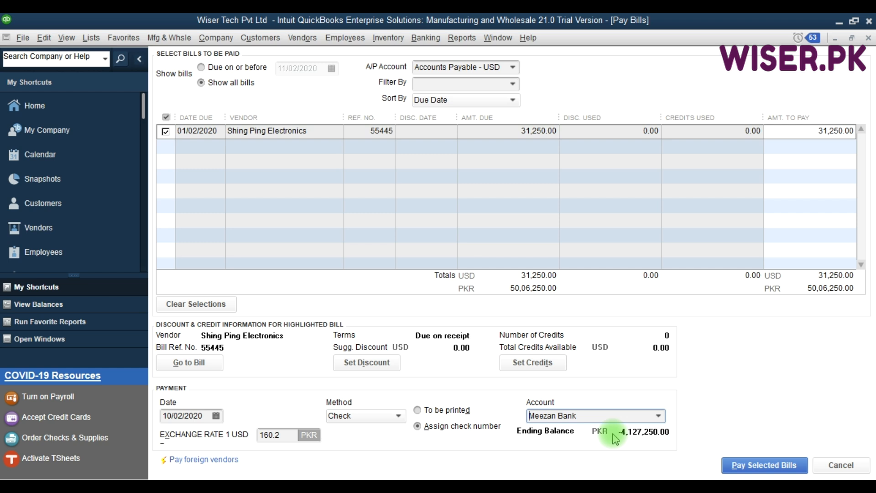
pyautogui.click(736, 464)
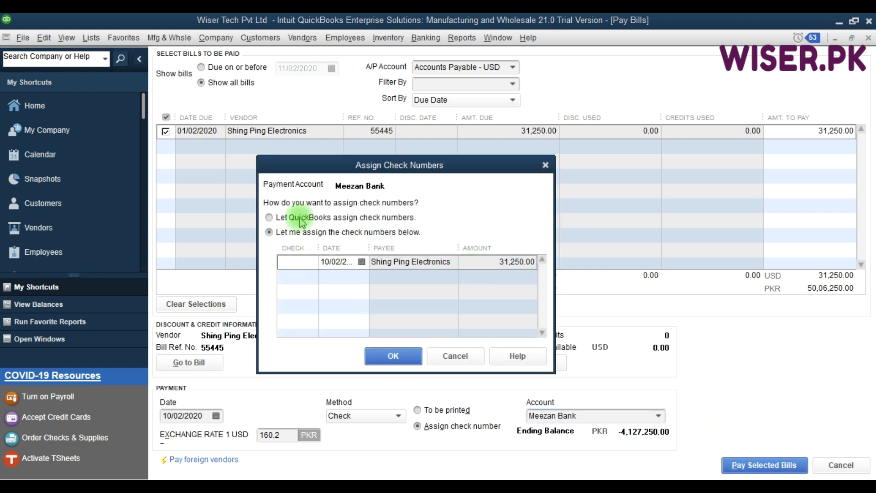
pyautogui.click(300, 219)
pyautogui.click(395, 356)
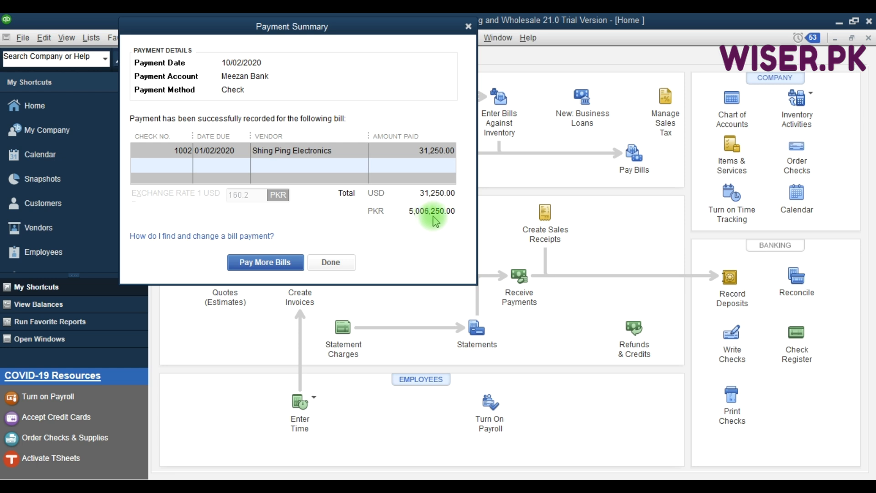
pyautogui.click(331, 263)
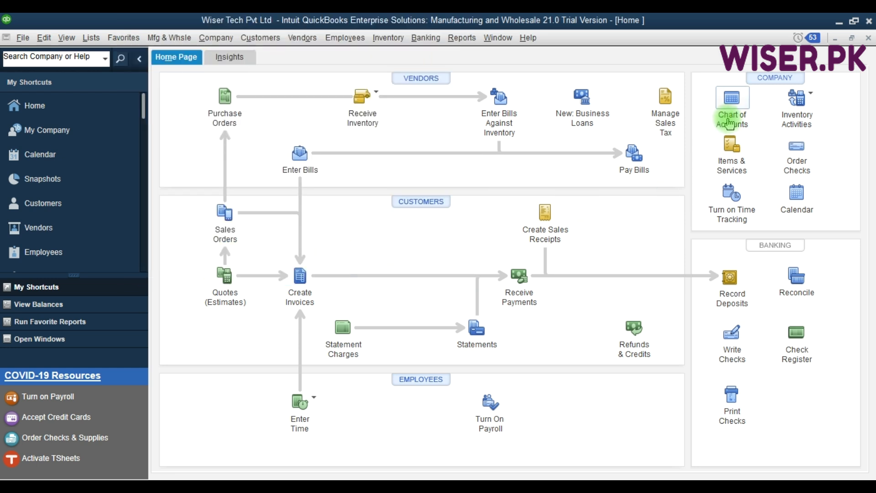
# Step: Open the Chart of Accounts and select the Exchange Gain or Loss account
pyautogui.click(730, 122)
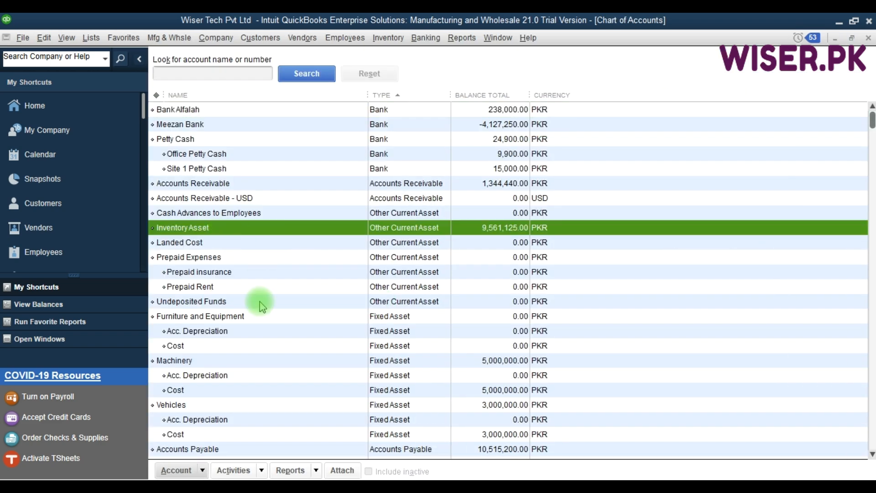
pyautogui.scroll(-7, 261, 305)
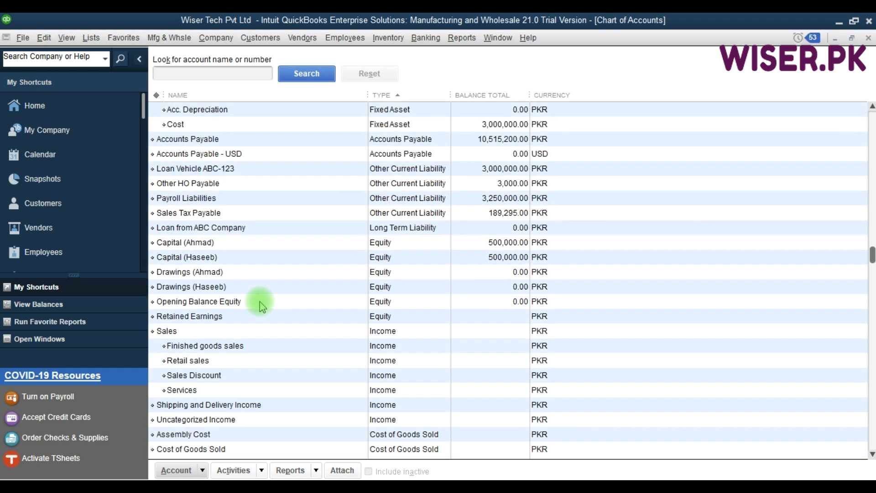
pyautogui.scroll(-5, 261, 304)
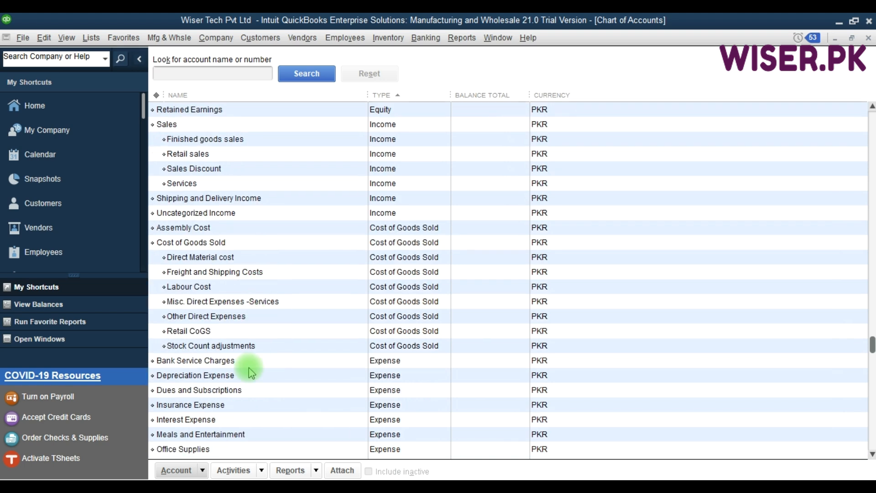
pyautogui.click(251, 374)
pyautogui.scroll(-4, 250, 375)
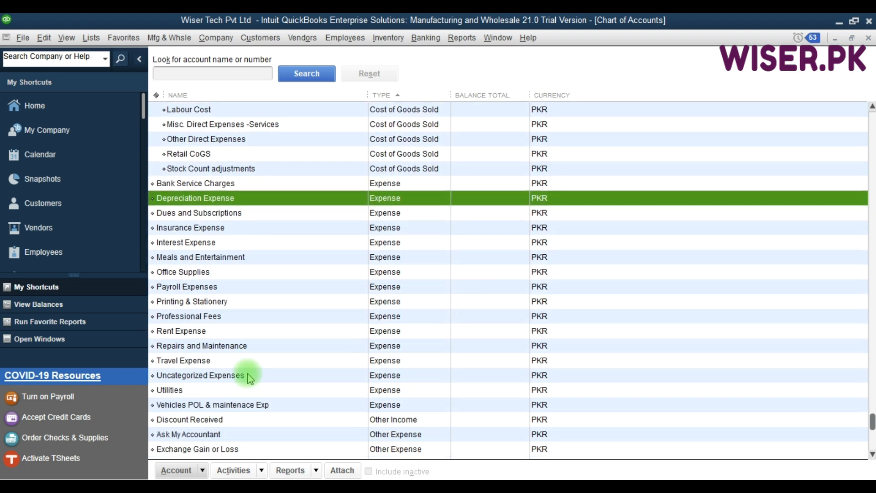
pyautogui.scroll(-1, 250, 377)
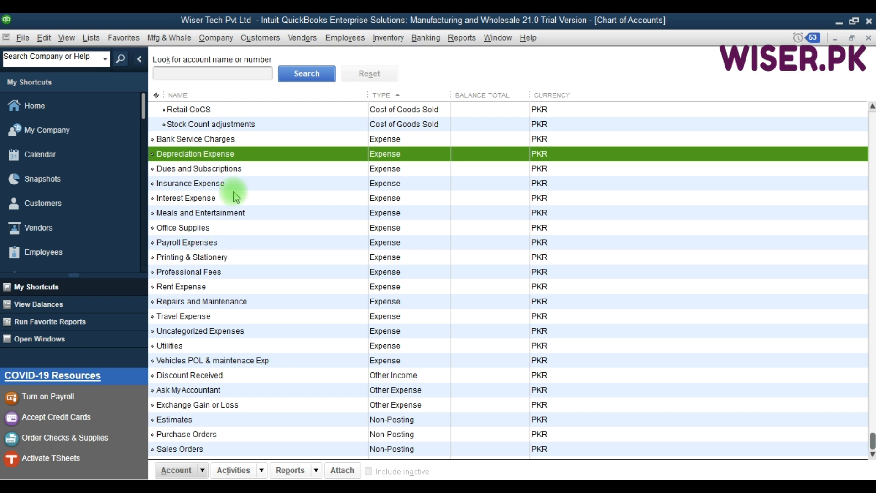
pyautogui.click(260, 406)
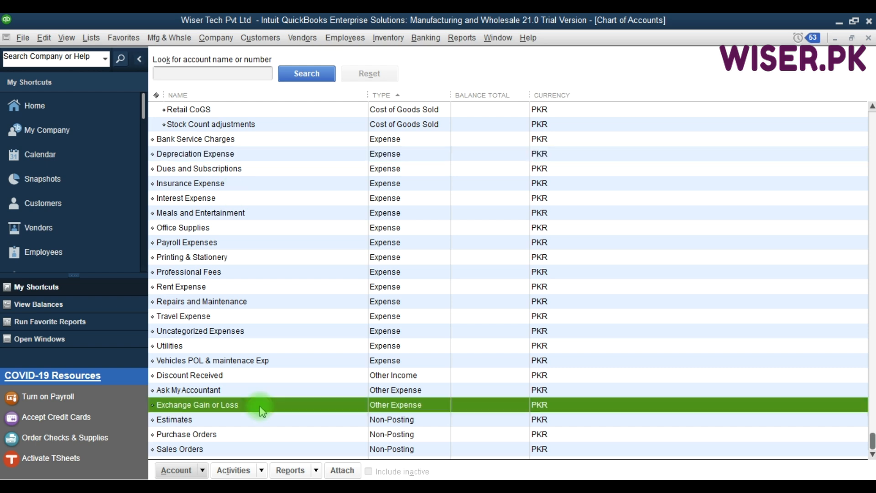
# Step: Run a QuickReport of the Exchange Gain or Loss account for all dates, review the bill payment entry, and close the report
pyautogui.press('F9')
pyautogui.hotkey('ctrl', 'q')
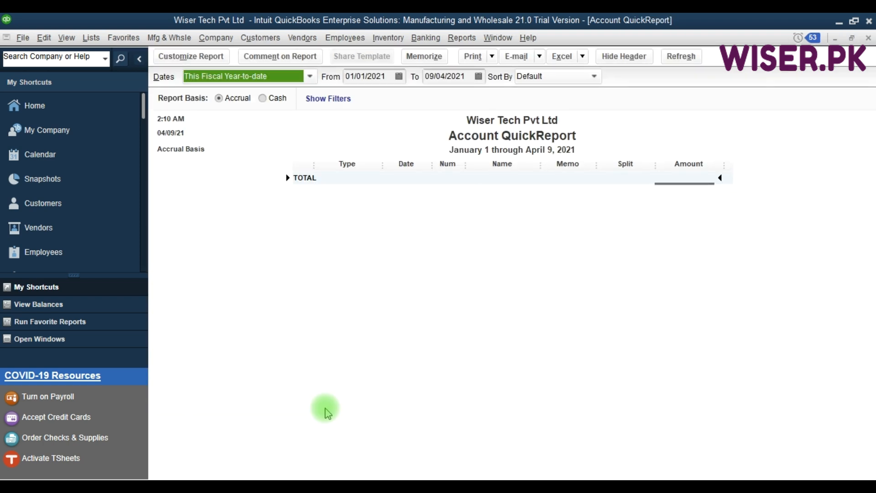
pyautogui.press('a')
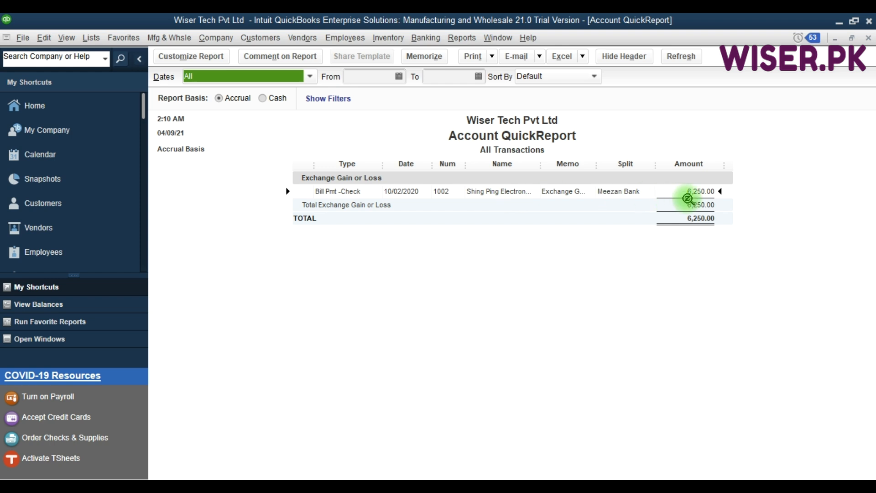
pyautogui.click(569, 191)
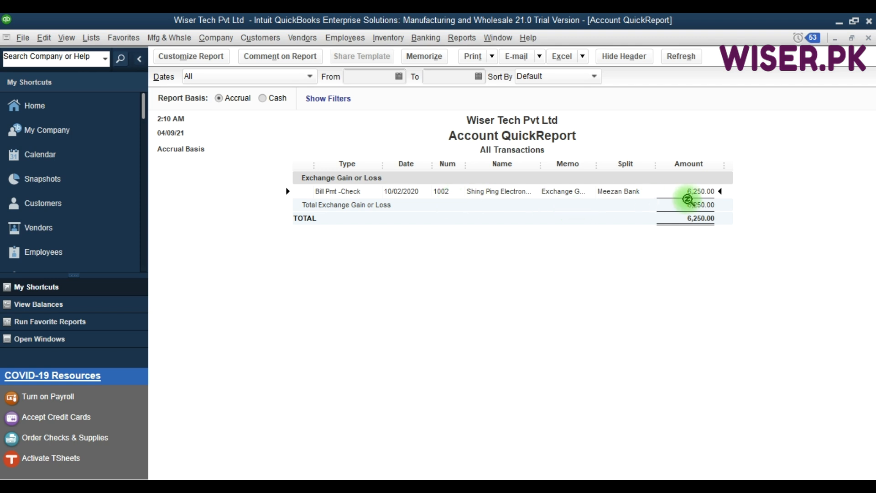
pyautogui.press('Escape')
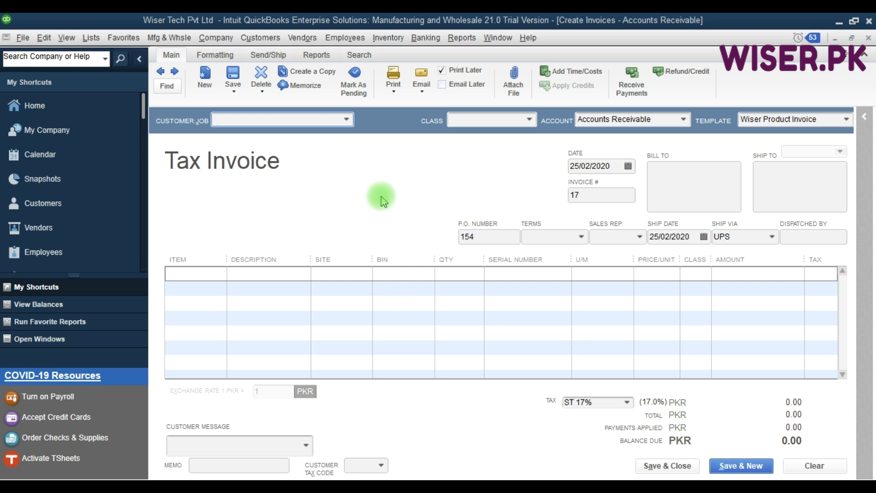
# Step: Choose the USD customer Habibi Technologies LLC for the new invoice
pyautogui.click(249, 122)
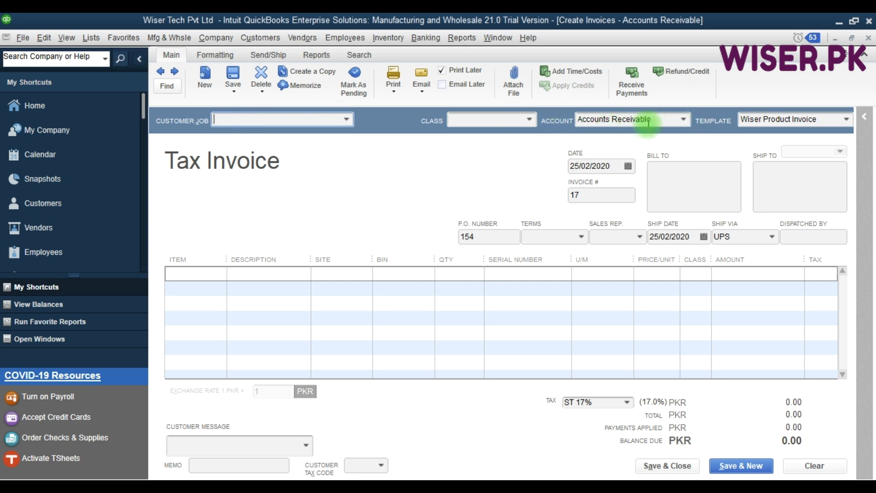
pyautogui.click(685, 121)
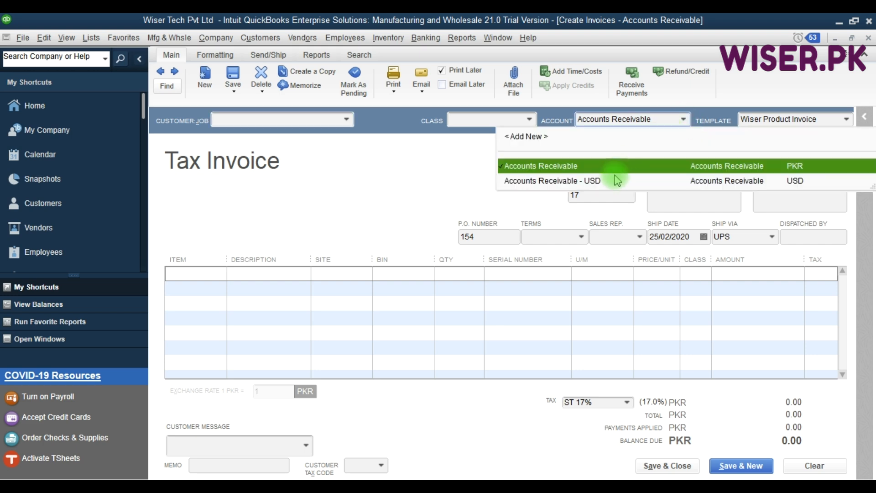
pyautogui.click(404, 132)
pyautogui.click(247, 120)
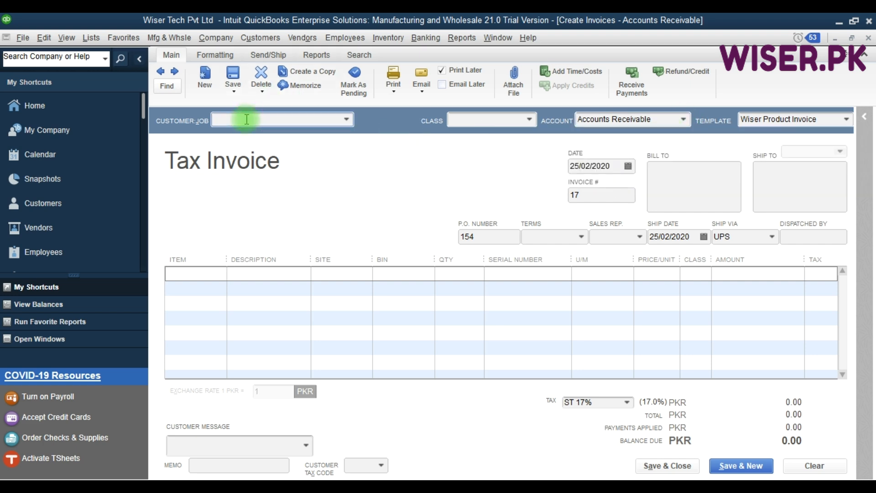
pyautogui.write('hi')
pyautogui.write('abibi Technologies LLC')
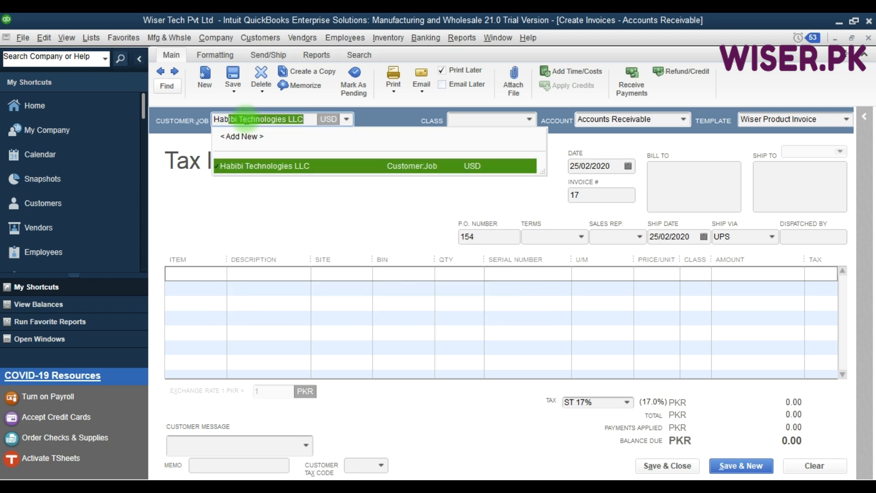
pyautogui.press('Tab')
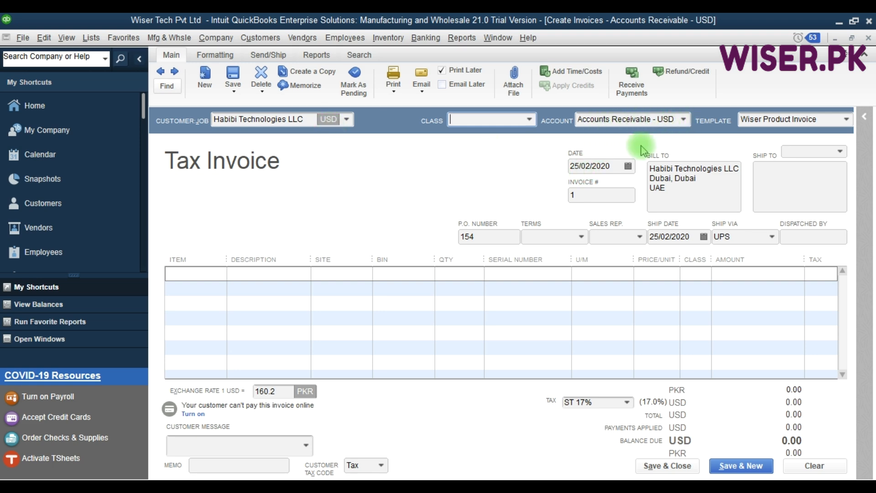
# Step: Set the invoice date to 30/11/2020
pyautogui.click(618, 163)
pyautogui.press('BackSpace')
pyautogui.press('BackSpace')
pyautogui.press('BackSpace')
pyautogui.press('BackSpace')
pyautogui.press('BackSpace')
pyautogui.press('BackSpace')
pyautogui.press('BackSpace')
pyautogui.press('BackSpace')
pyautogui.press('BackSpace')
pyautogui.press('BackSpace')
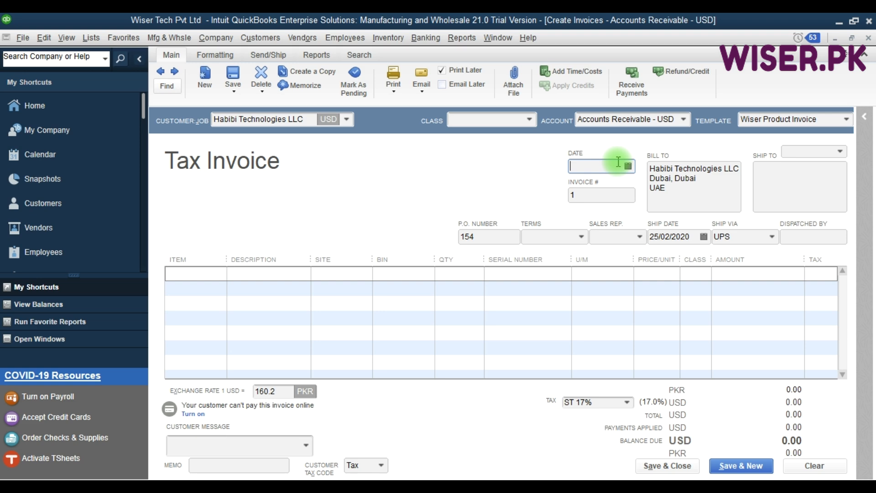
pyautogui.write('30-11')
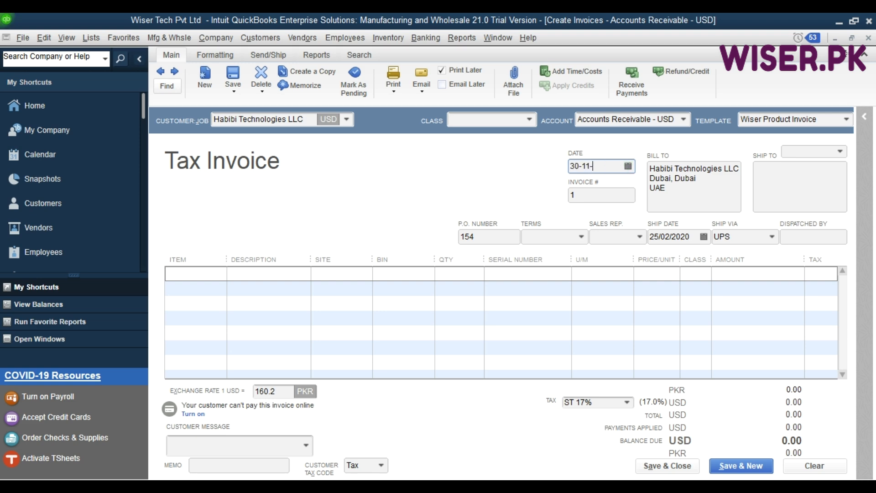
pyautogui.write('-2020')
pyautogui.press('Tab')
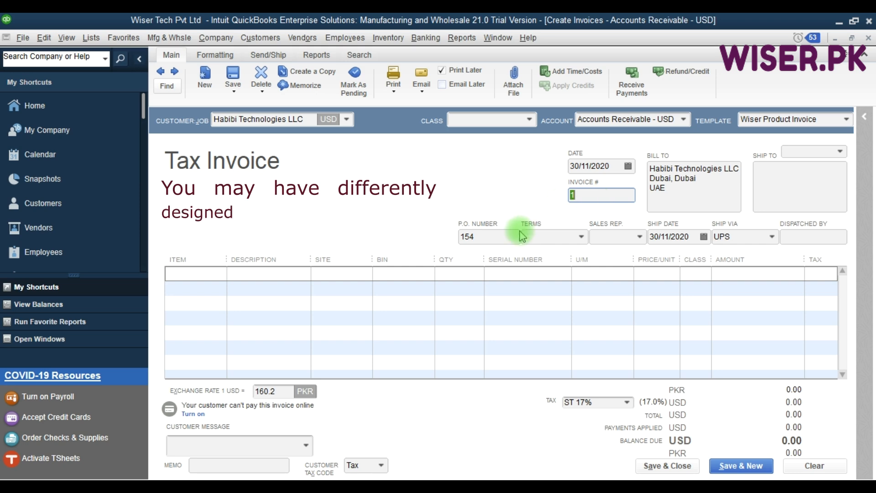
# Step: Set the invoice terms to Due on receipt and keep the exchange rate at 160.2 PKR per USD
pyautogui.click(504, 232)
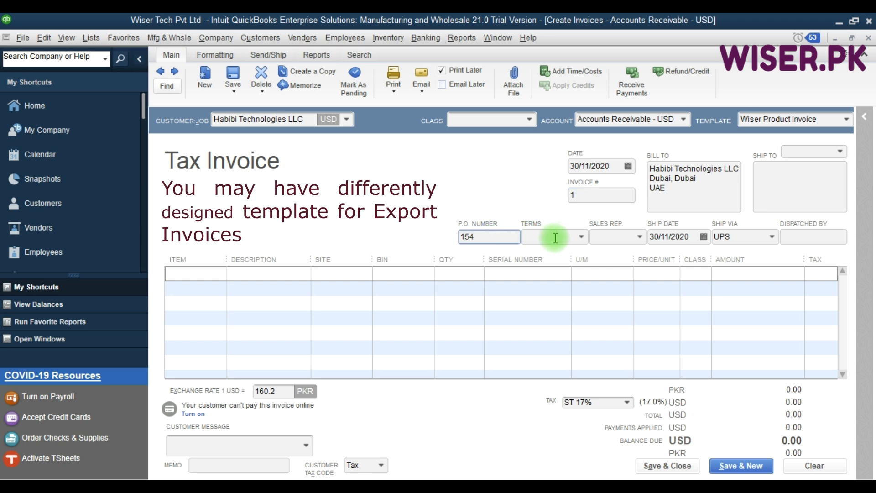
pyautogui.click(572, 237)
pyautogui.click(581, 237)
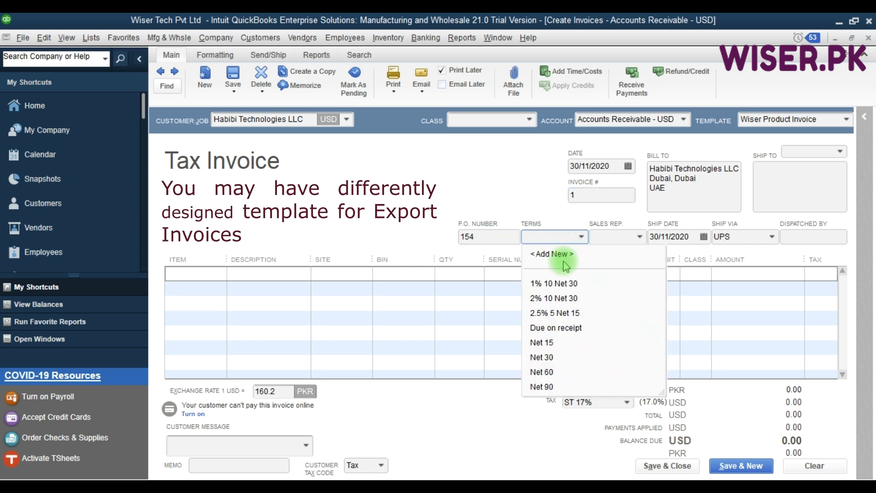
pyautogui.click(543, 329)
pyautogui.press('Tab')
pyautogui.press('Tab')
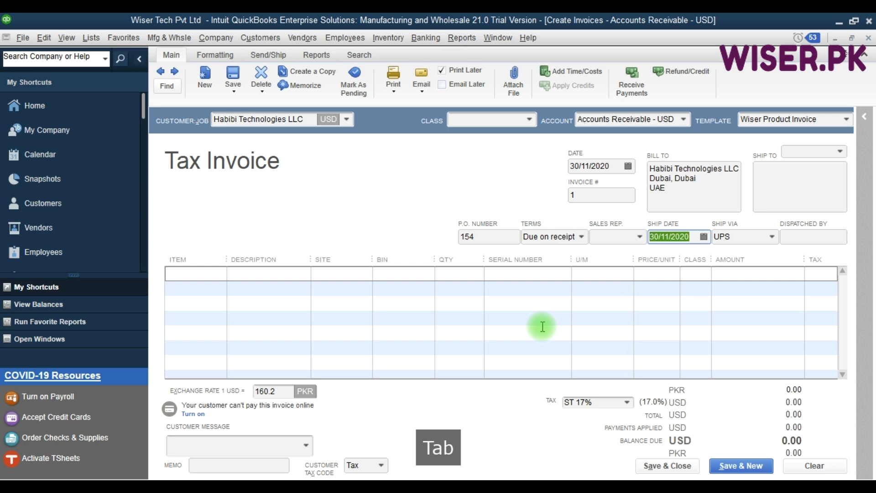
pyautogui.press('Tab')
pyautogui.press('Tab')
pyautogui.press('Tab')
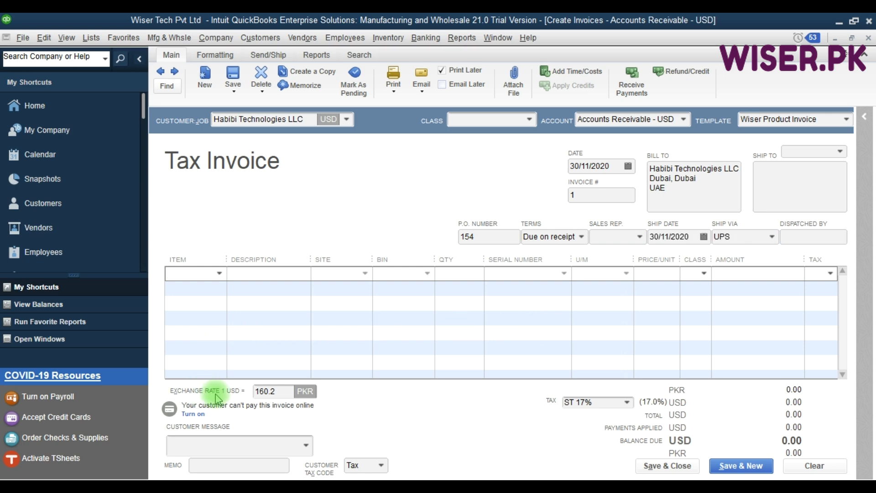
pyautogui.click(281, 394)
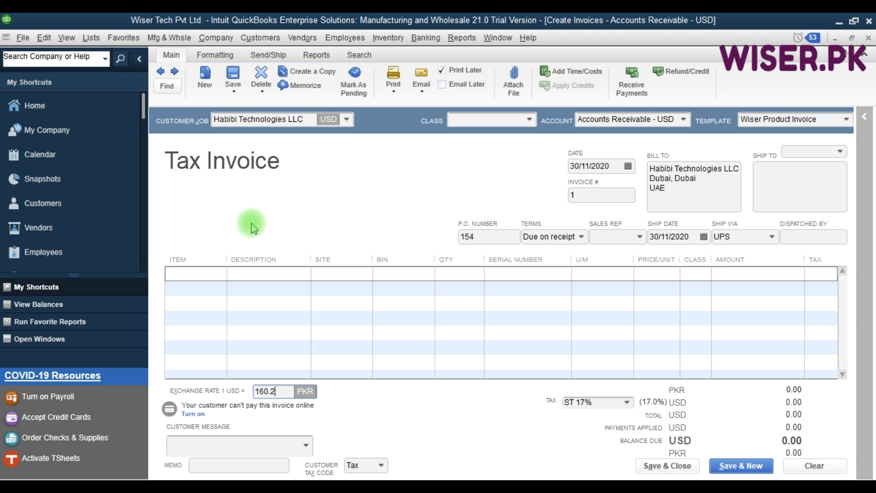
# Step: Add the Acer - Laptop Charger item to the first invoice line, issued from the Lahore site, bin Area 1
pyautogui.click(192, 273)
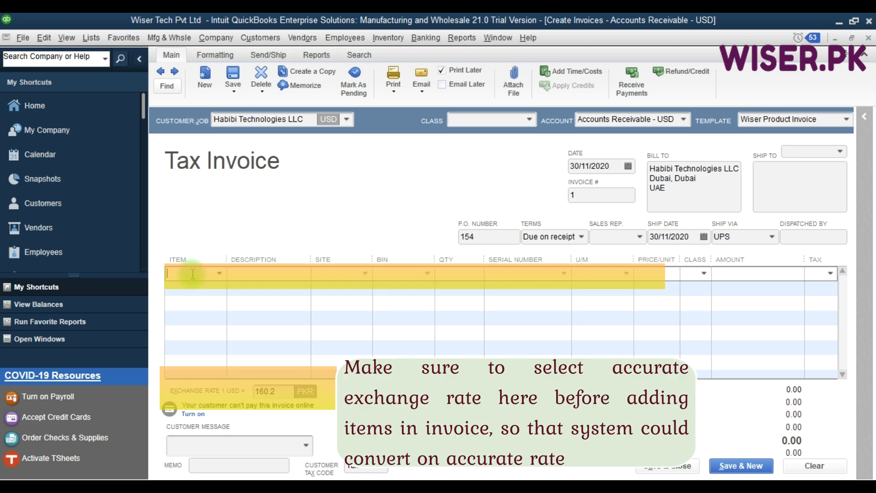
pyautogui.write('ch')
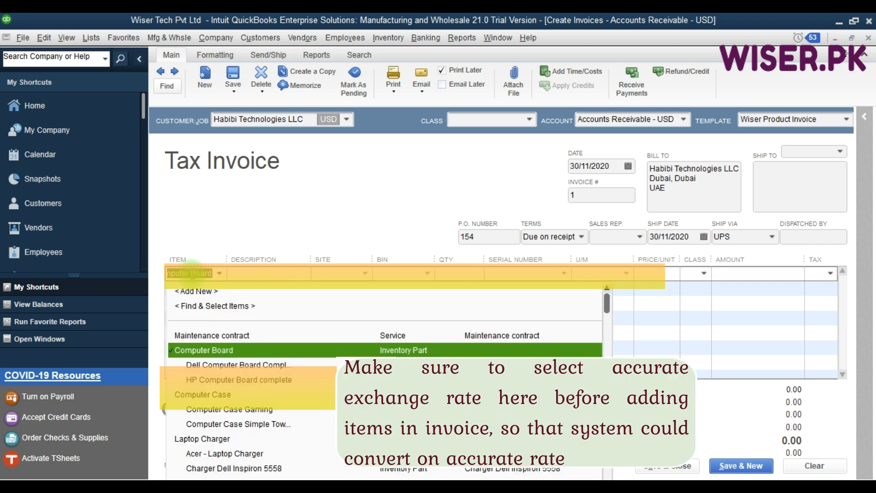
pyautogui.press('Up')
pyautogui.press('Tab')
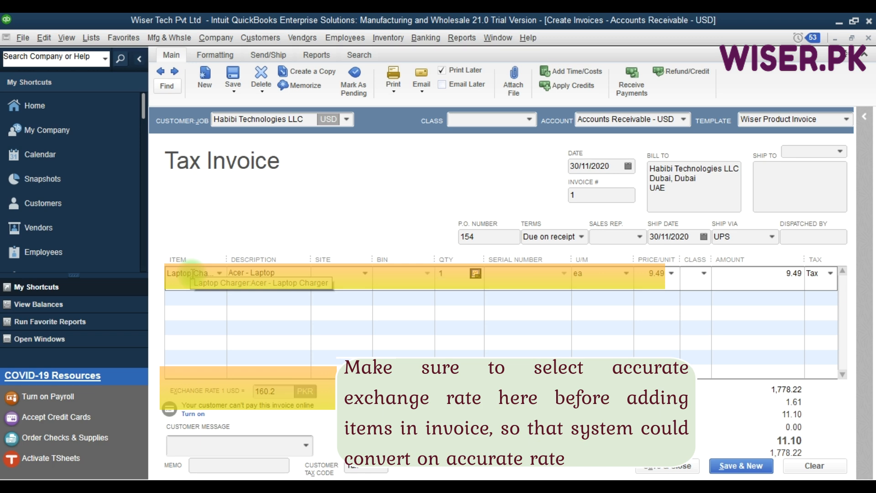
pyautogui.write('lah')
pyautogui.press('Tab')
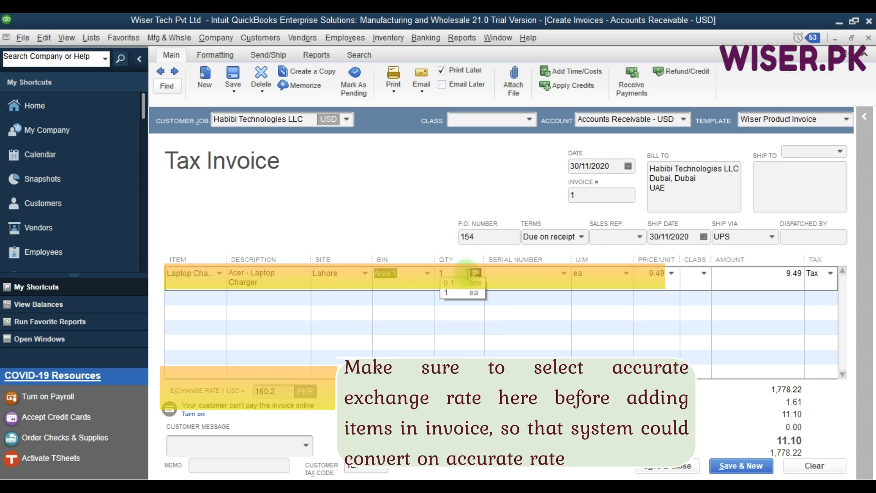
# Step: Set the laptop charger line's quantity to 500 and keep the unit price of 9.49
pyautogui.click(476, 273)
pyautogui.press('Escape')
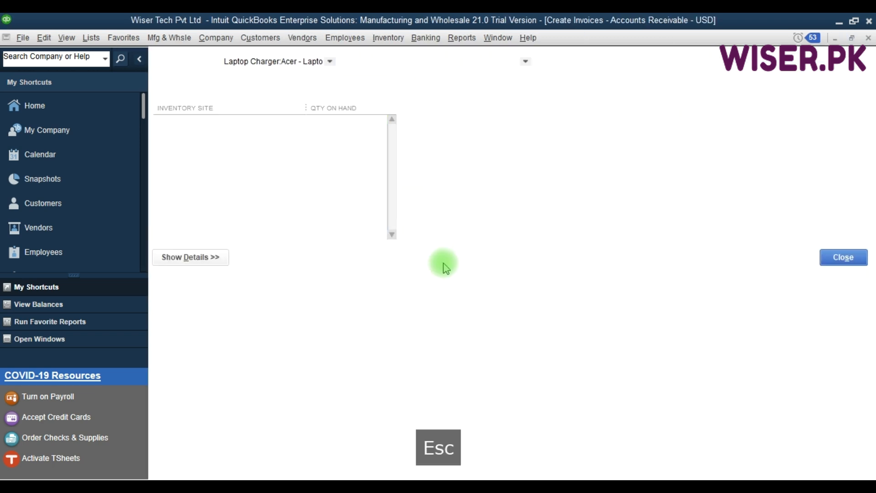
pyautogui.write('500')
pyautogui.press('Tab')
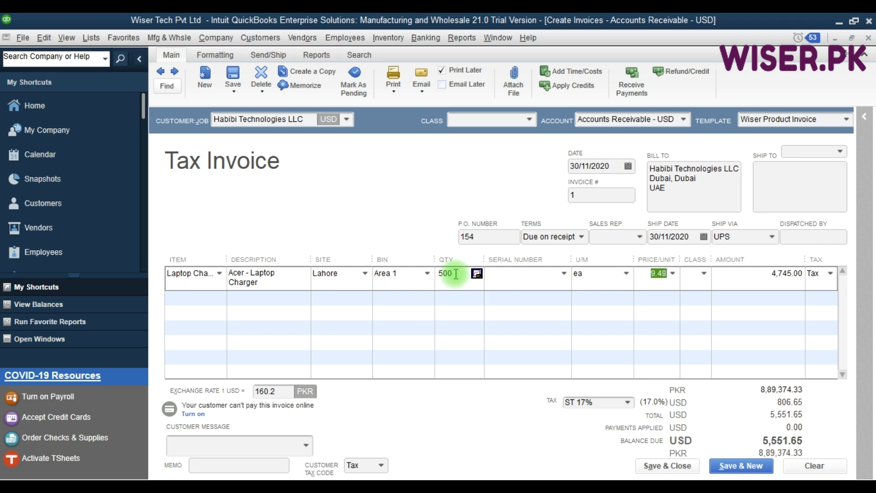
pyautogui.press('Tab')
# Step: Assign the Retail class and the Non tax code to the laptop charger line
pyautogui.click(701, 273)
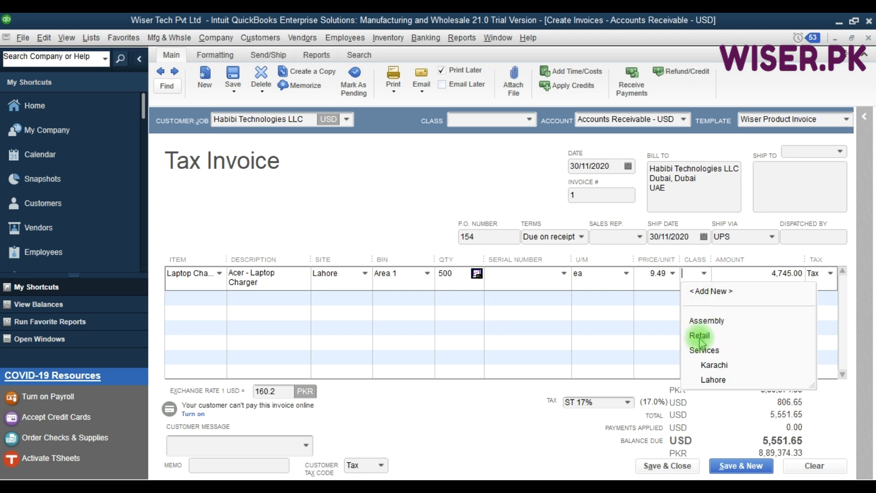
pyautogui.click(699, 337)
pyautogui.press('Tab')
pyautogui.click(197, 301)
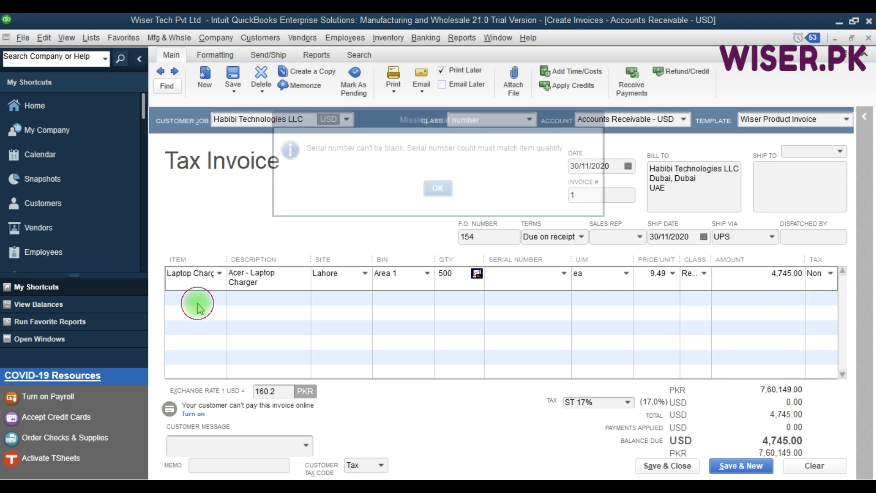
# Step: Try to start a second invoice line while the laptop charger line has no serial numbers
pyautogui.click(438, 189)
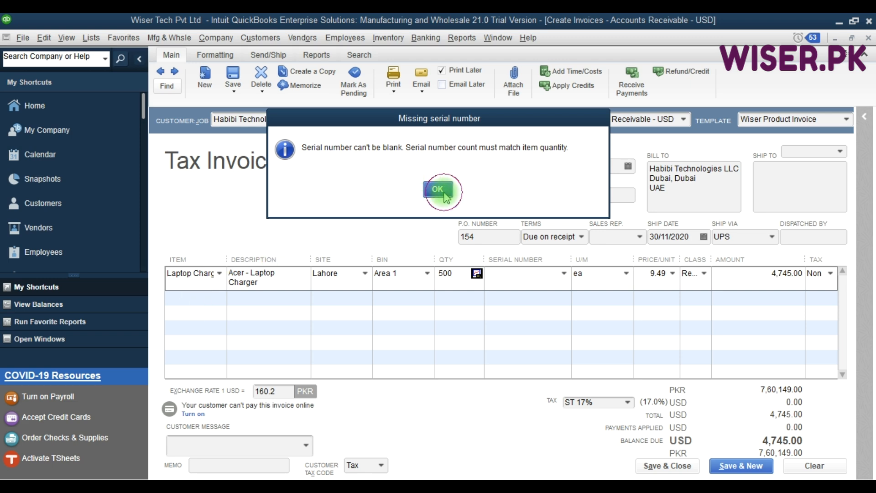
pyautogui.click(192, 303)
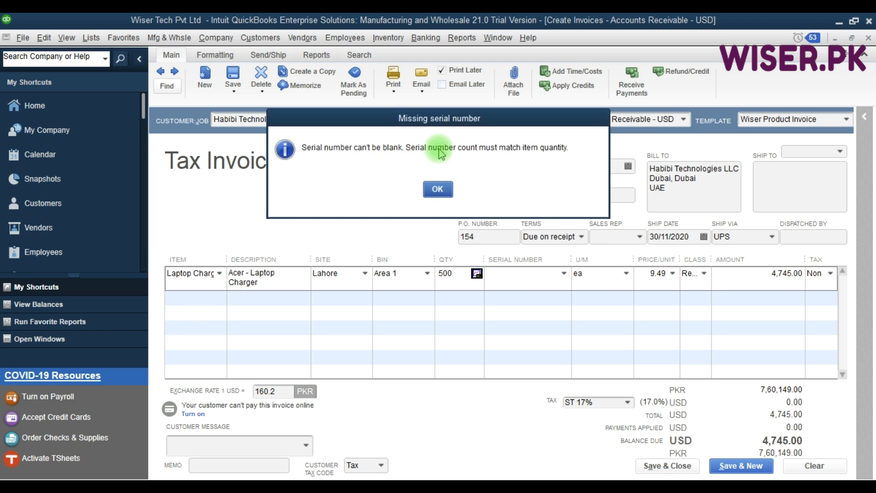
pyautogui.click(438, 189)
pyautogui.click(501, 282)
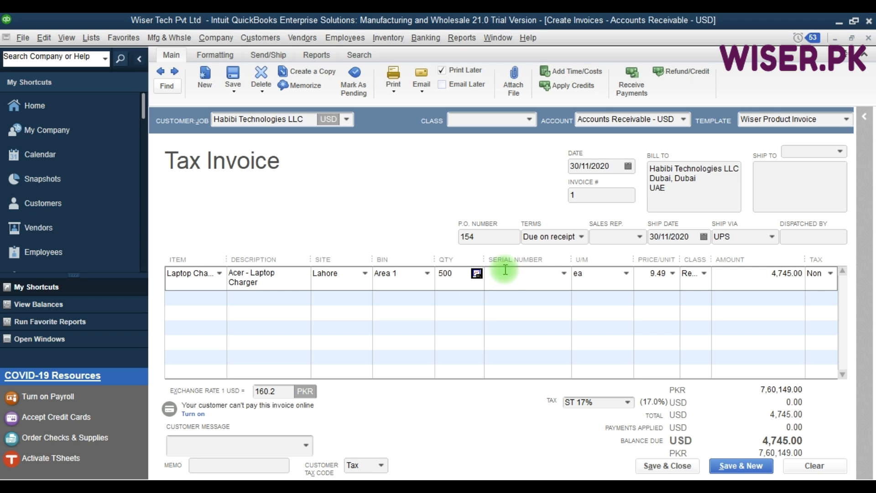
pyautogui.click(203, 296)
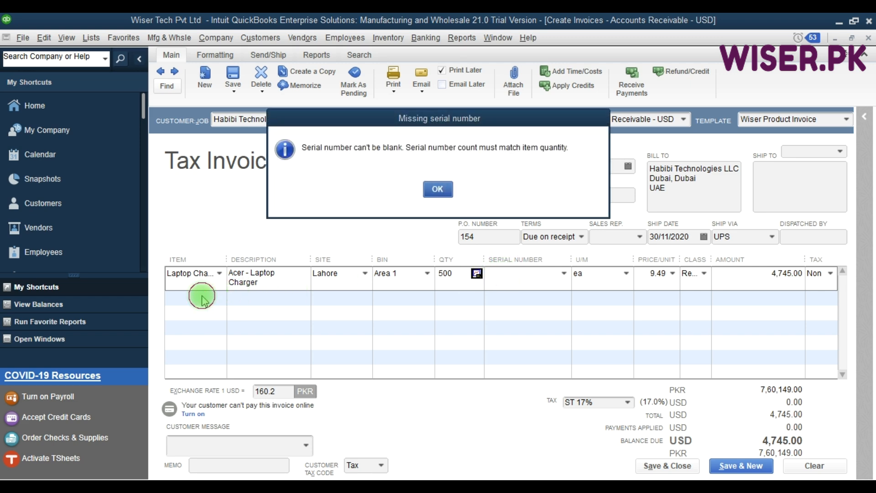
pyautogui.click(438, 195)
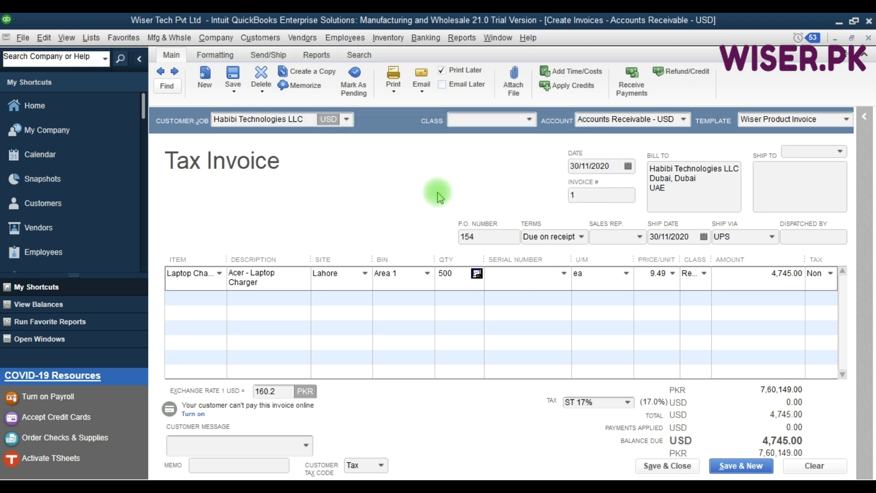
# Step: Turn off serial/lot number tracking in the advanced inventory settings of the company's Items & Inventory preferences
pyautogui.click(44, 37)
pyautogui.click(51, 346)
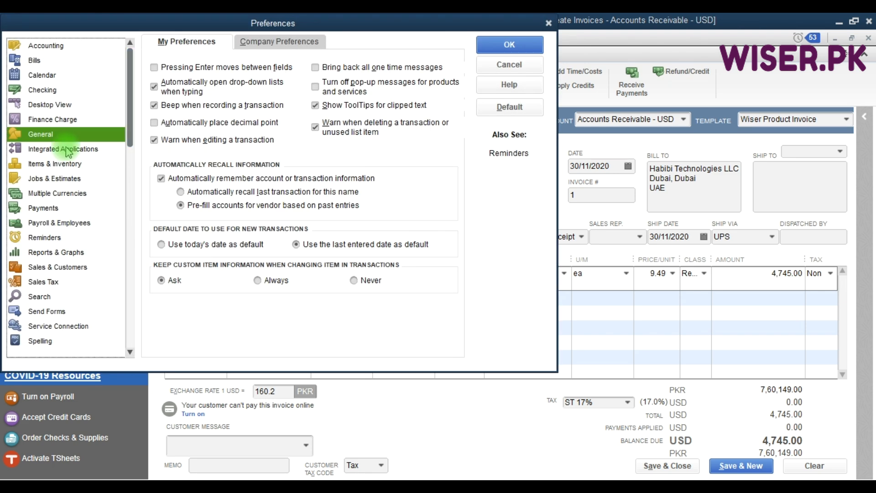
pyautogui.click(54, 164)
pyautogui.click(280, 41)
pyautogui.click(249, 200)
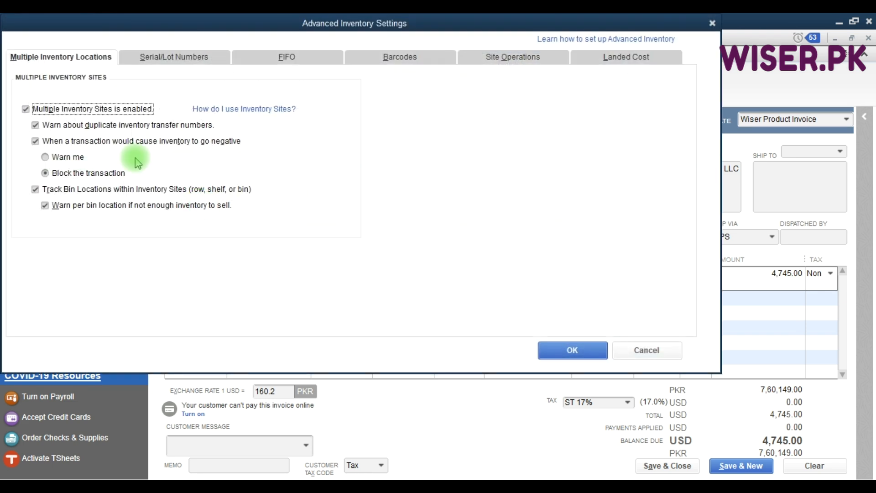
pyautogui.click(141, 67)
pyautogui.click(25, 94)
pyautogui.click(572, 349)
# Step: Save the changed inventory preferences, accepting that all open windows close and dismissing the missing serial number notice
pyautogui.click(509, 46)
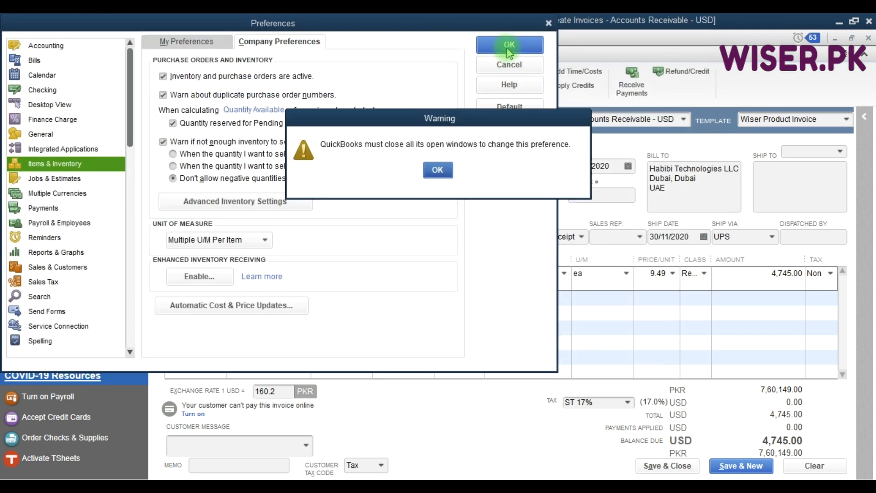
pyautogui.click(438, 170)
pyautogui.click(386, 168)
pyautogui.click(447, 191)
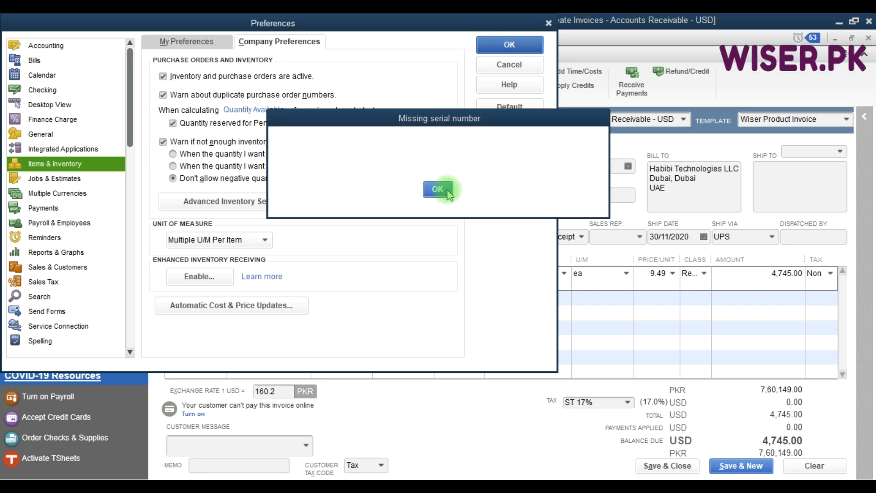
pyautogui.press('F9')
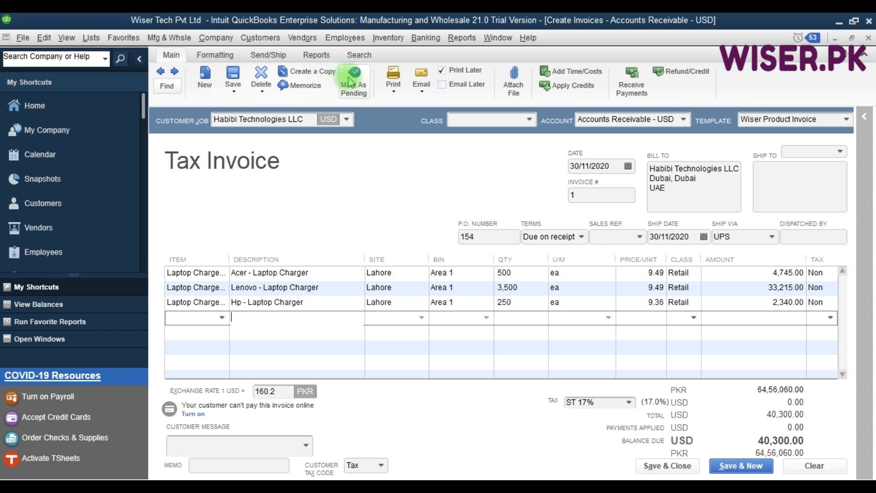
# Step: Save the invoice, make the Due on receipt terms permanent for Habibi Technologies LLC, and preview the printed invoice
pyautogui.click(233, 77)
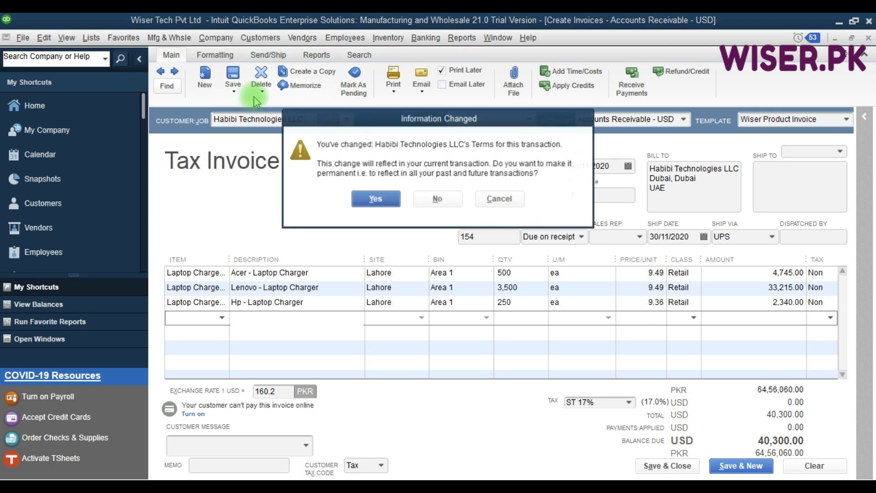
pyautogui.click(376, 197)
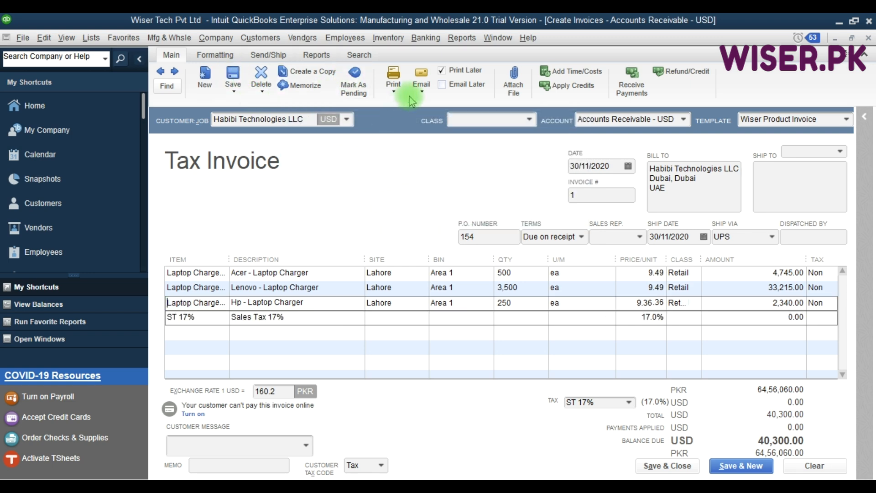
pyautogui.click(393, 89)
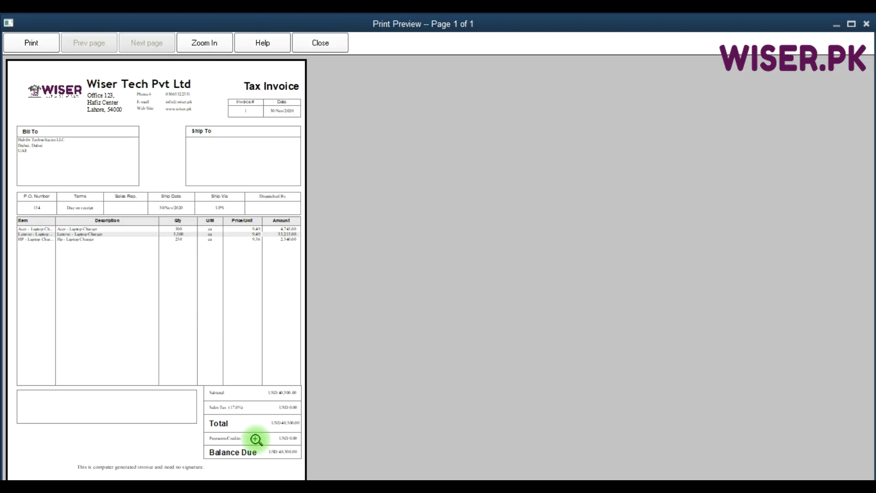
pyautogui.click(256, 439)
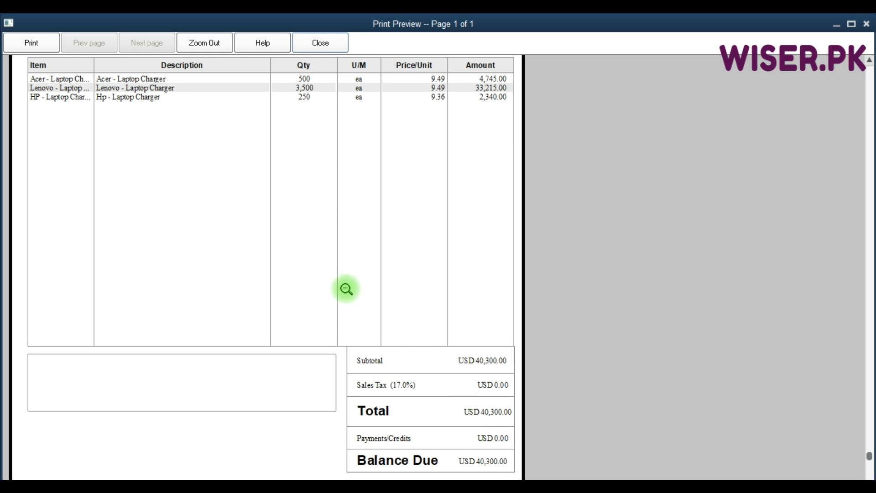
pyautogui.click(248, 215)
pyautogui.click(242, 218)
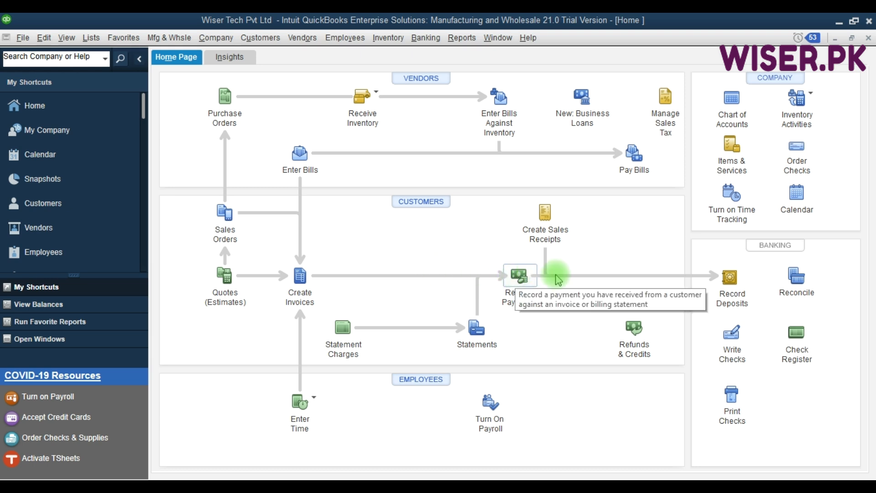
# Step: Start a customer payment received from Habibi Technologies LLC, keeping Accounts Receivable - USD as the receivables account
pyautogui.click(519, 289)
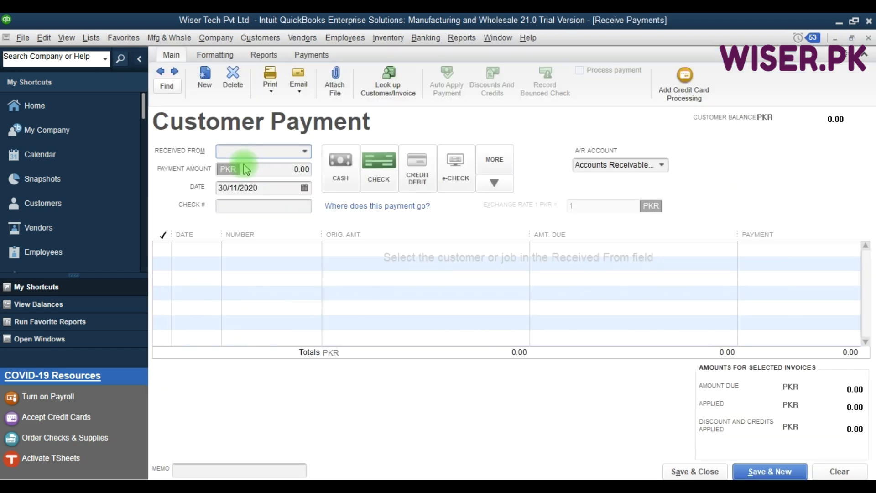
pyautogui.write('h')
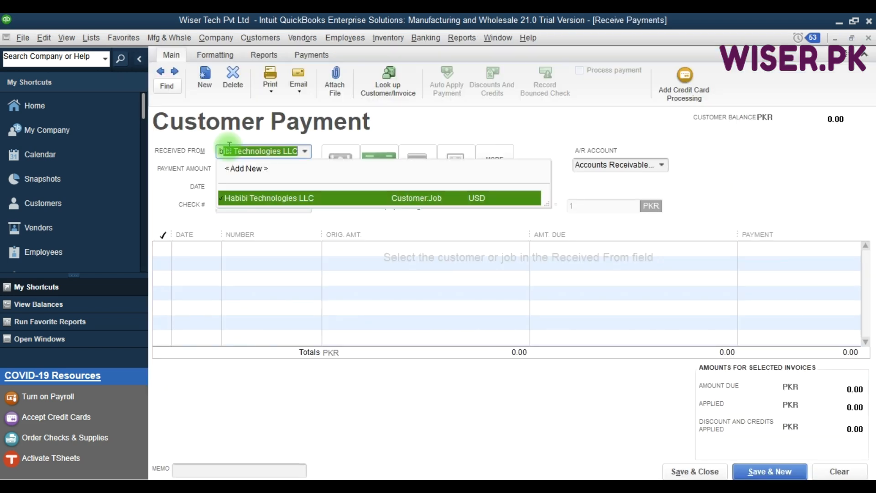
pyautogui.press('Tab')
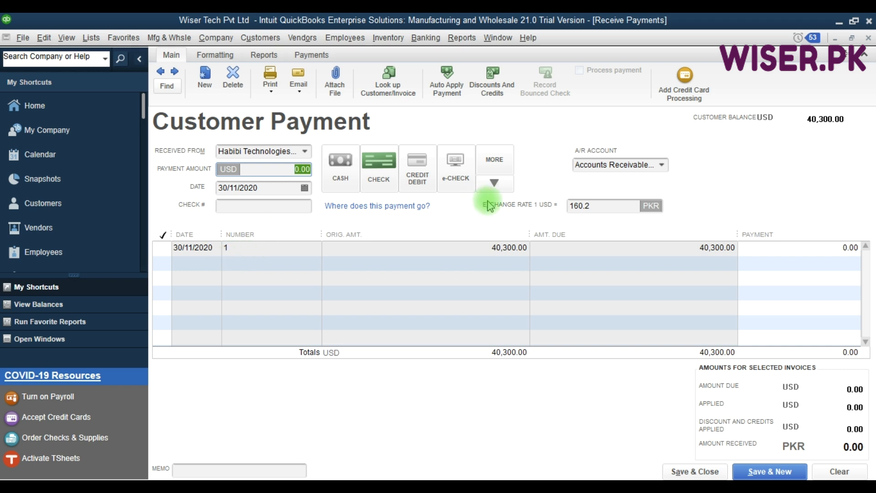
pyautogui.click(663, 166)
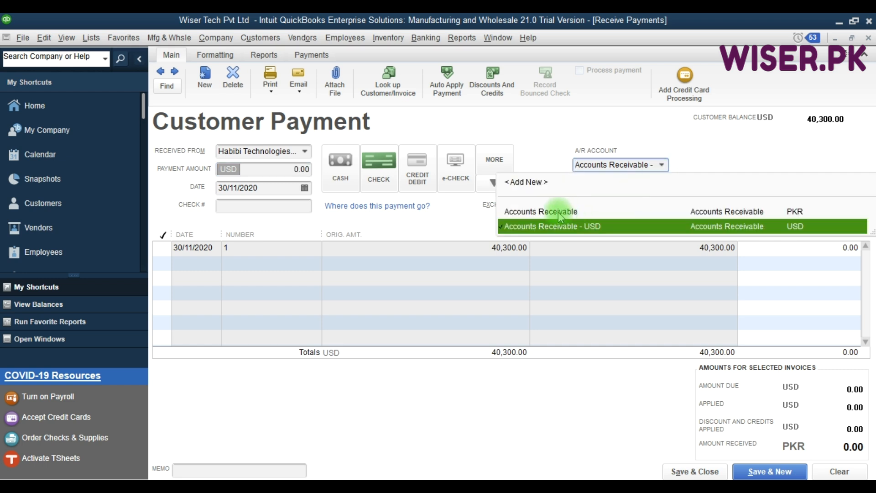
pyautogui.click(553, 157)
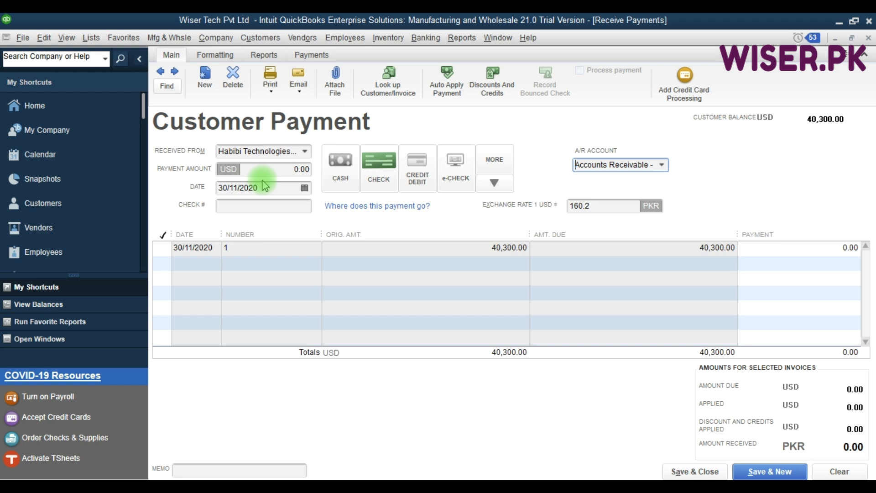
# Step: Set the customer payment's date to 10/12/2020 and accept the exchange rate update for that date
pyautogui.click(225, 188)
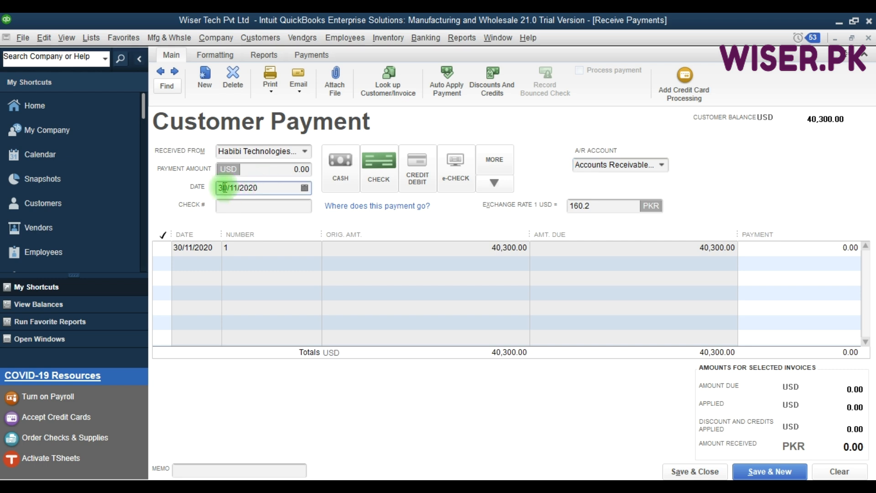
pyautogui.press('Right')
pyautogui.press('BackSpace')
pyautogui.press('Right')
pyautogui.write('10')
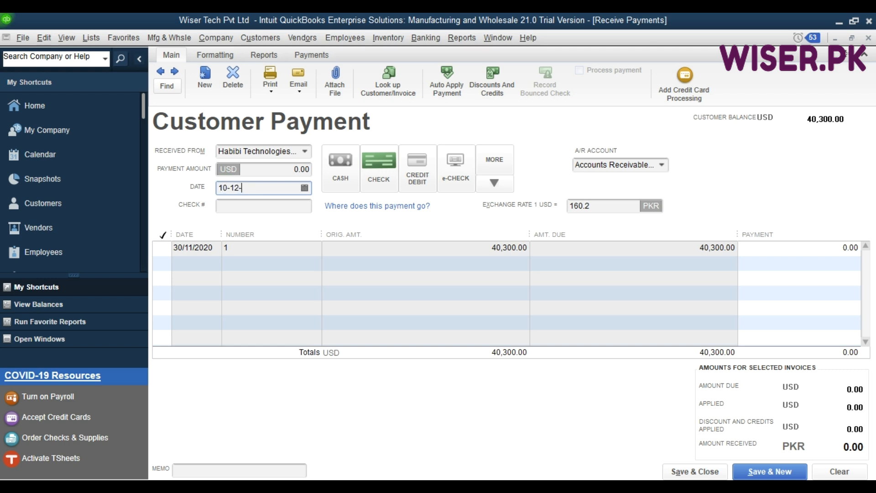
pyautogui.press('Tab')
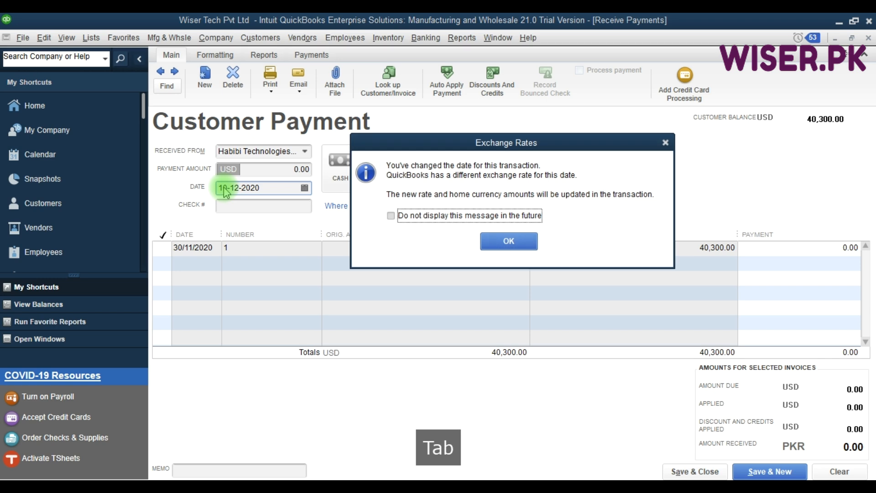
pyautogui.click(509, 241)
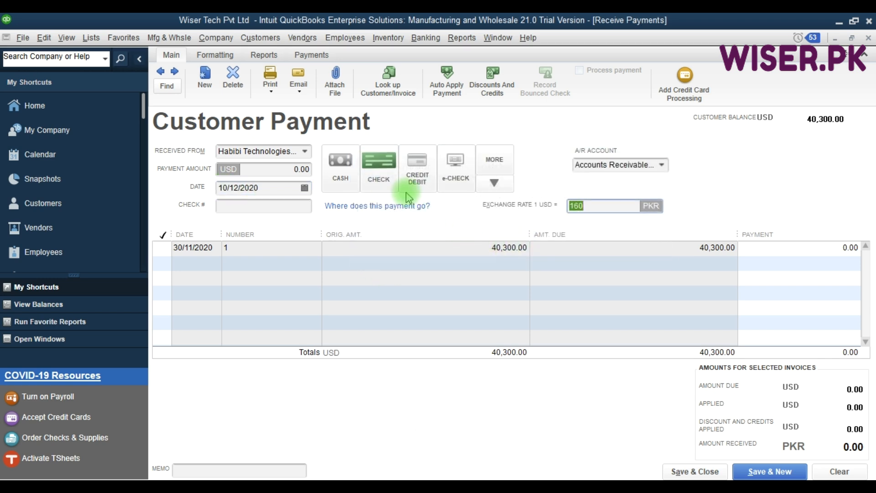
# Step: Choose e-Check as the payment method and set the exchange rate to 160.80 PKR per USD
pyautogui.click(446, 176)
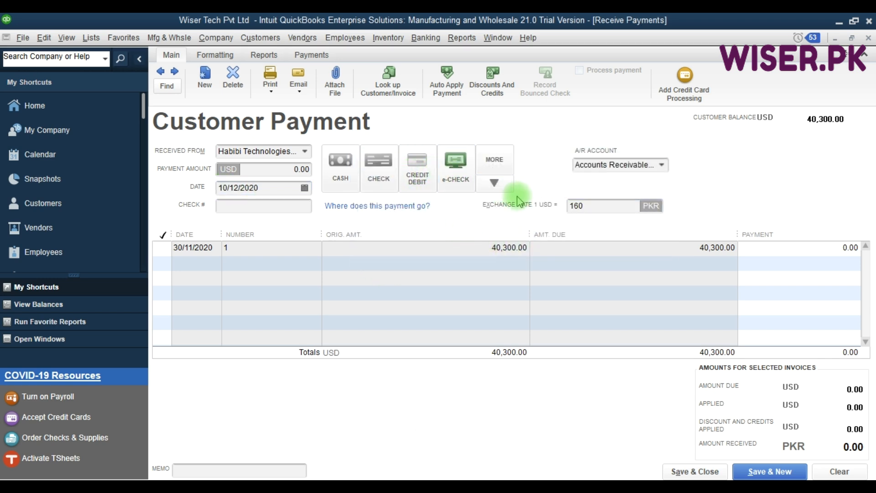
pyautogui.click(596, 211)
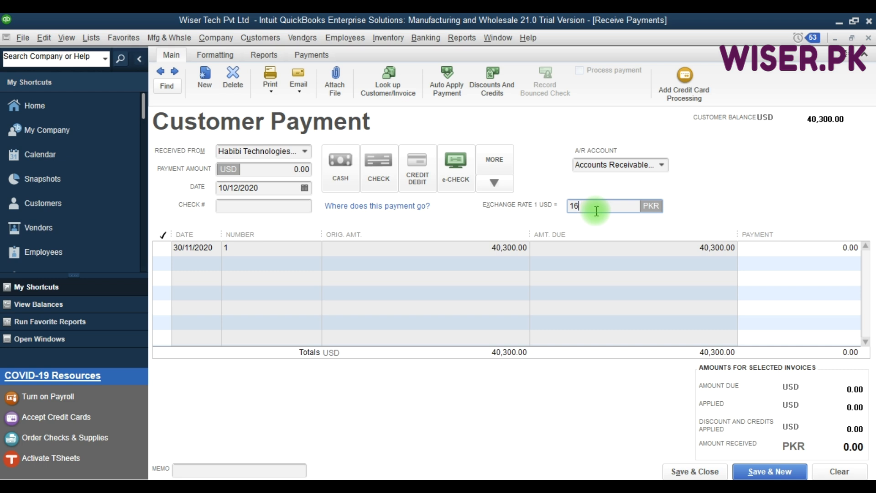
pyautogui.write('0')
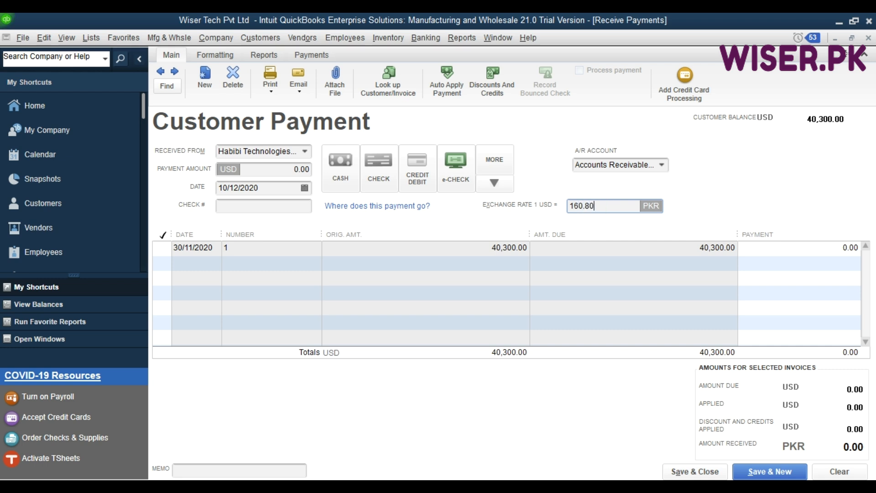
pyautogui.write('.80')
pyautogui.press('Tab')
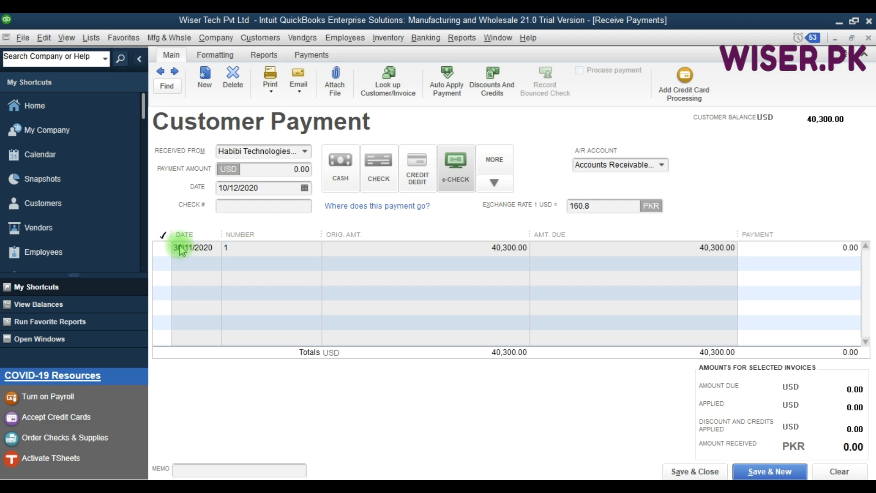
# Step: Apply the payment to the 30/11/2020 invoice with automatically calculated amounts, and save and close the payment
pyautogui.click(162, 248)
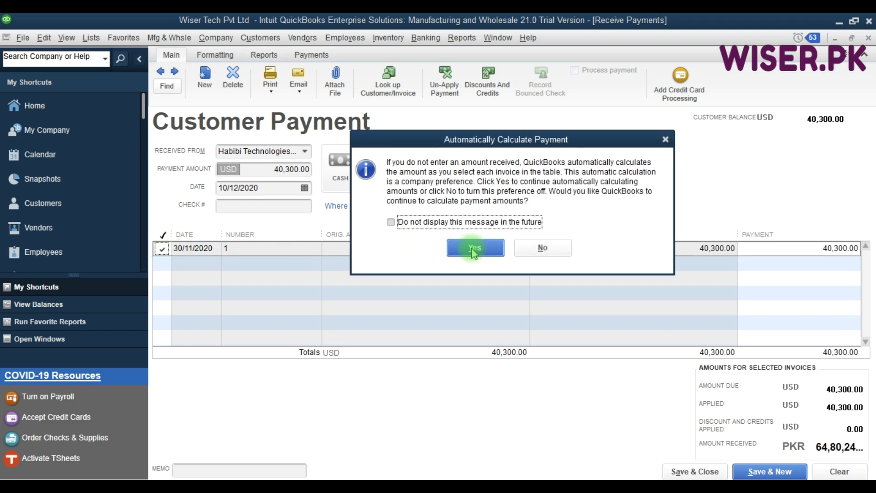
pyautogui.click(473, 251)
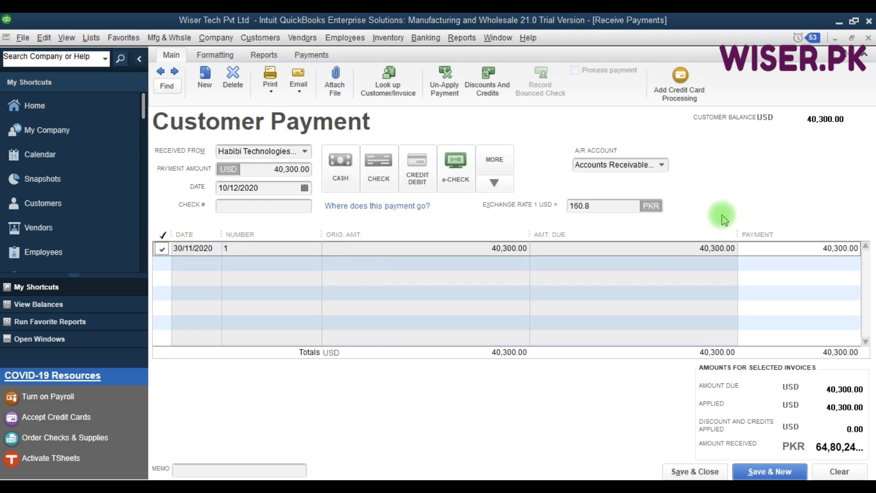
pyautogui.press('F9')
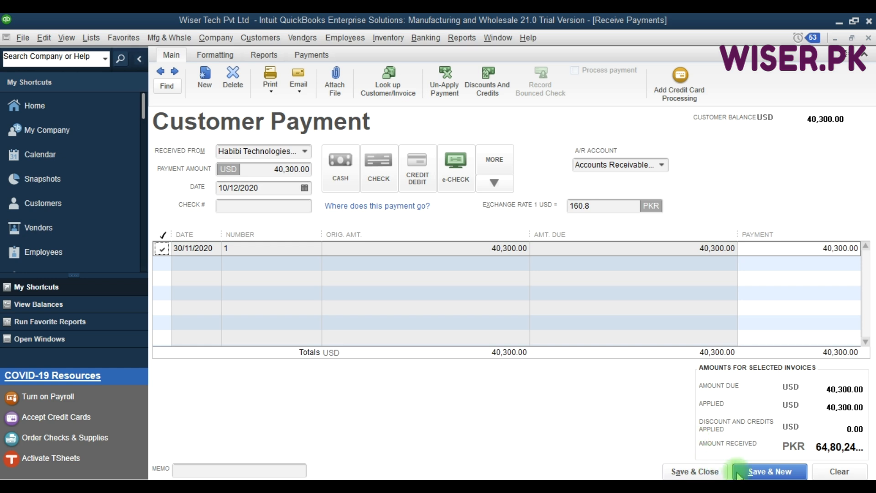
pyautogui.click(708, 471)
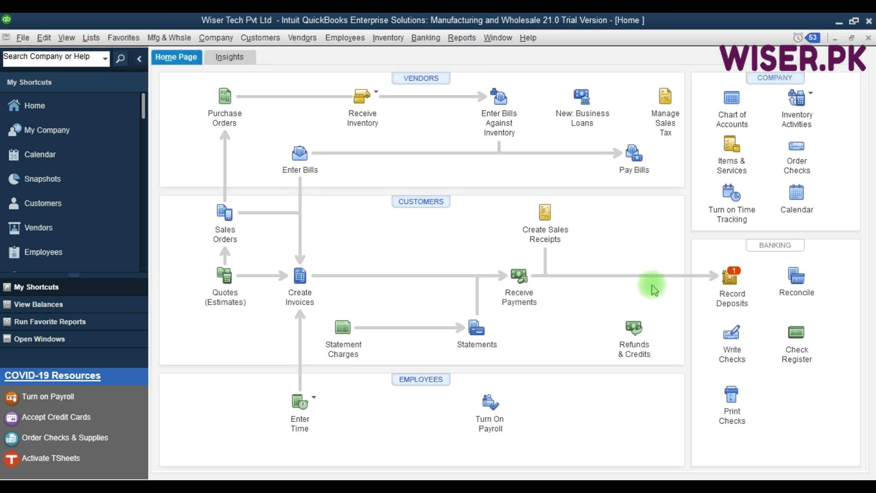
# Step: Start a bank deposit and add the 10/12/2020 US Dollar payment from Habibi Technologies LLC to it
pyautogui.click(734, 299)
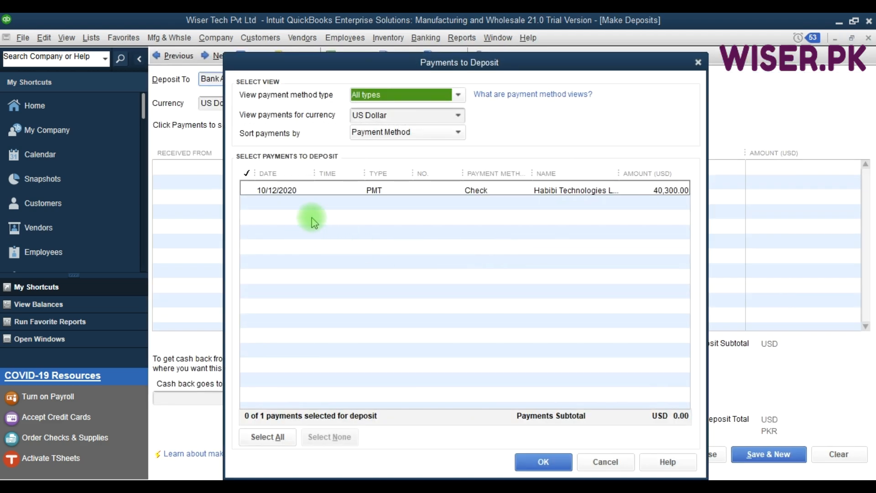
pyautogui.click(249, 190)
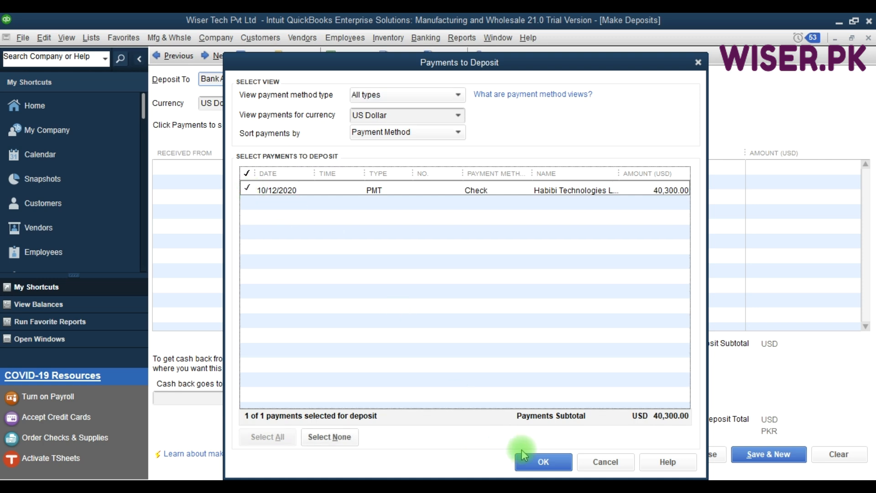
pyautogui.click(538, 462)
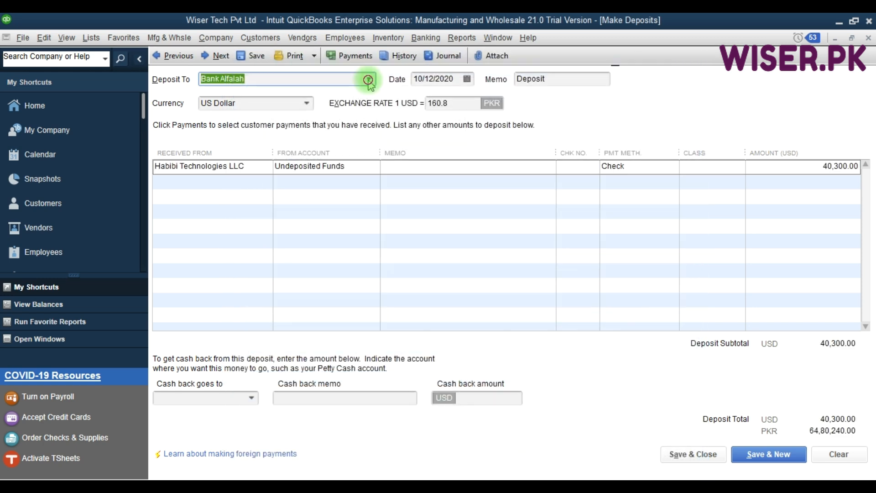
# Step: Deposit the payment to the Meezan Bank account, dismiss the default accounts notice, and save and close the deposit
pyautogui.click(368, 80)
pyautogui.click(256, 142)
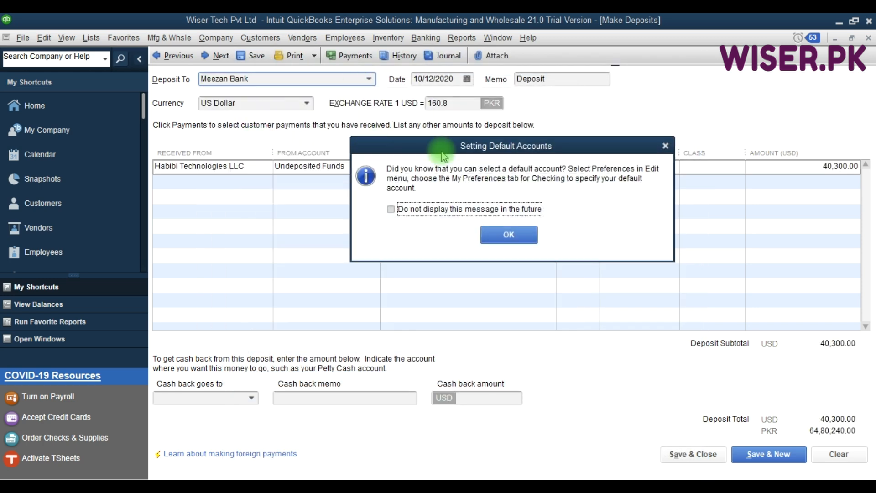
pyautogui.click(495, 237)
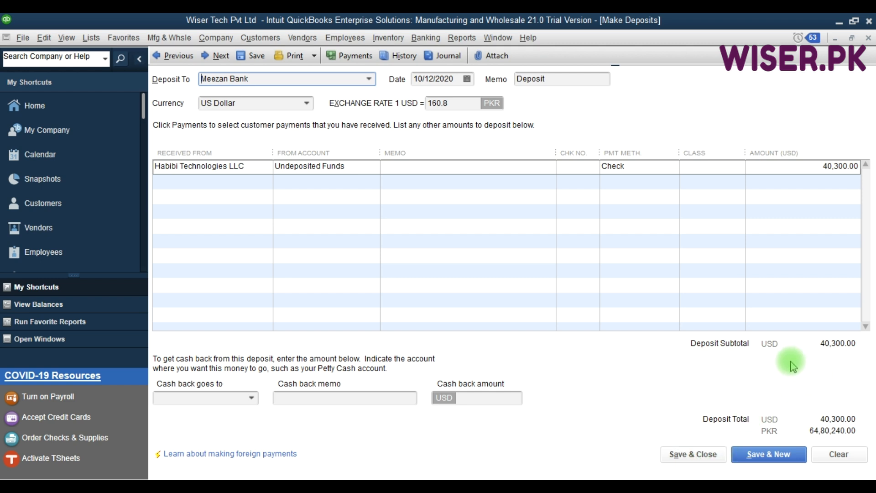
pyautogui.click(696, 454)
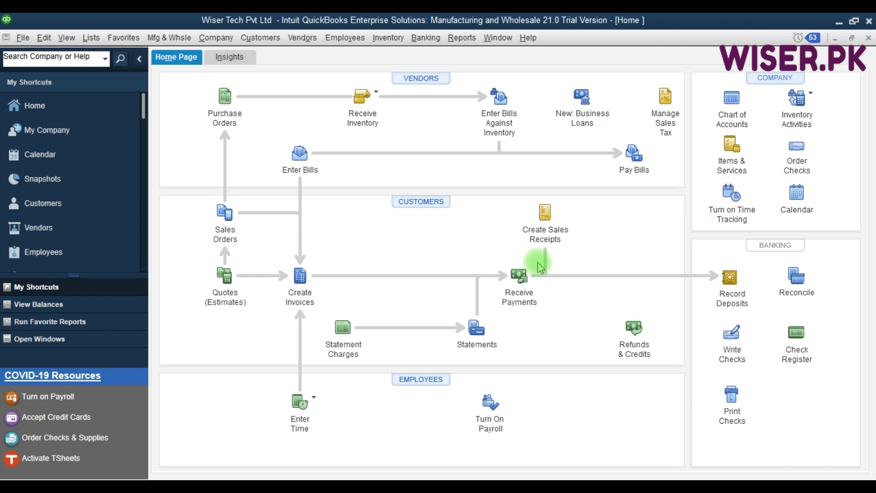
# Step: Review the Meezan Bank account's QuickReport from the chart of accounts, checking the 10/12/2020 deposit, and close the report
pyautogui.click(732, 120)
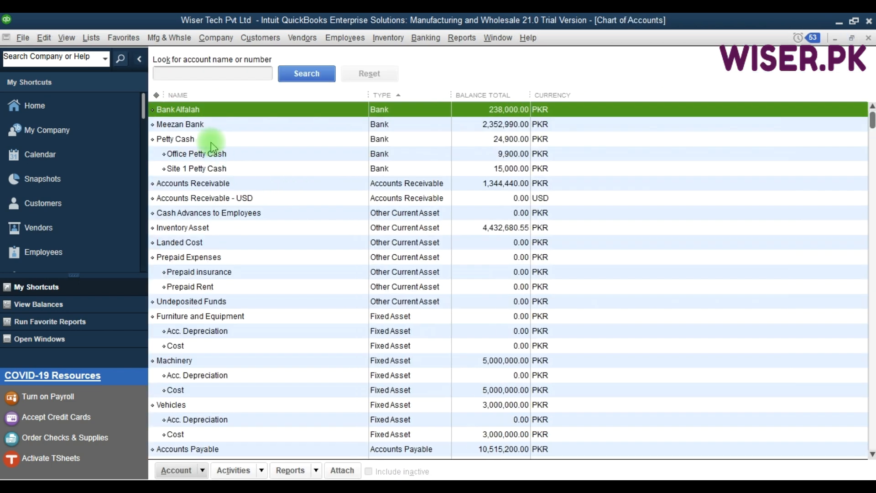
pyautogui.click(204, 123)
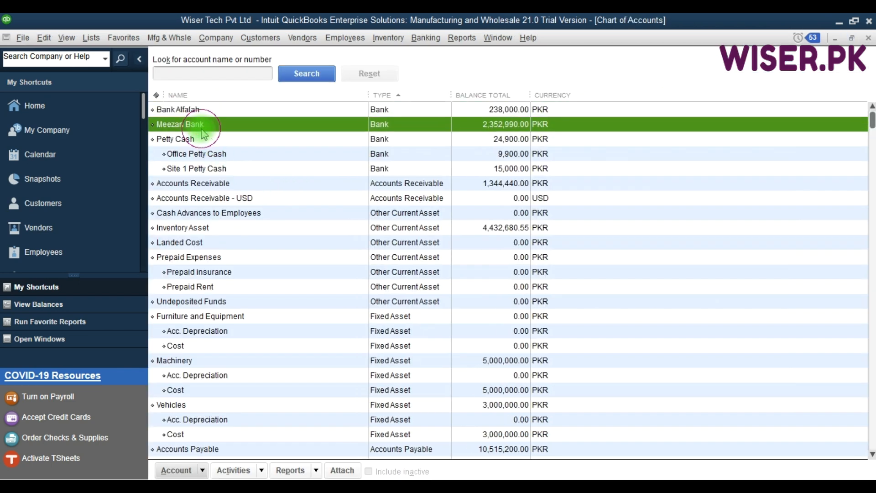
pyautogui.hotkey('ctrl', 'q')
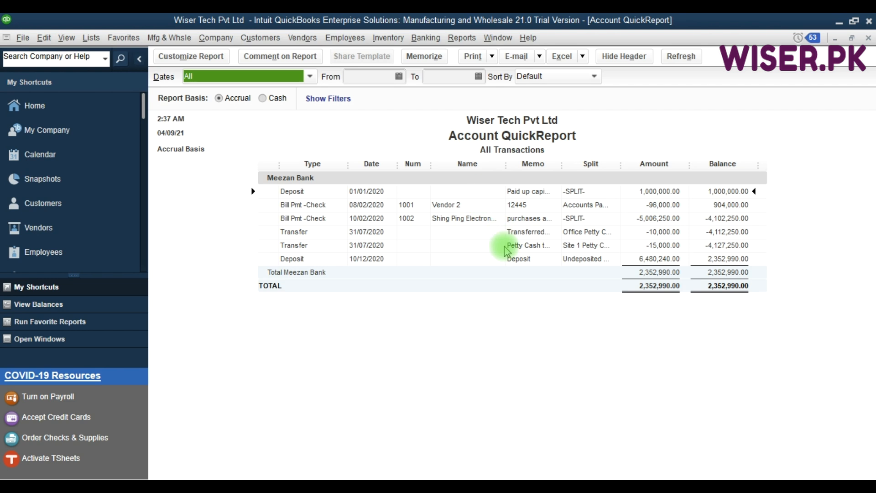
pyautogui.click(571, 260)
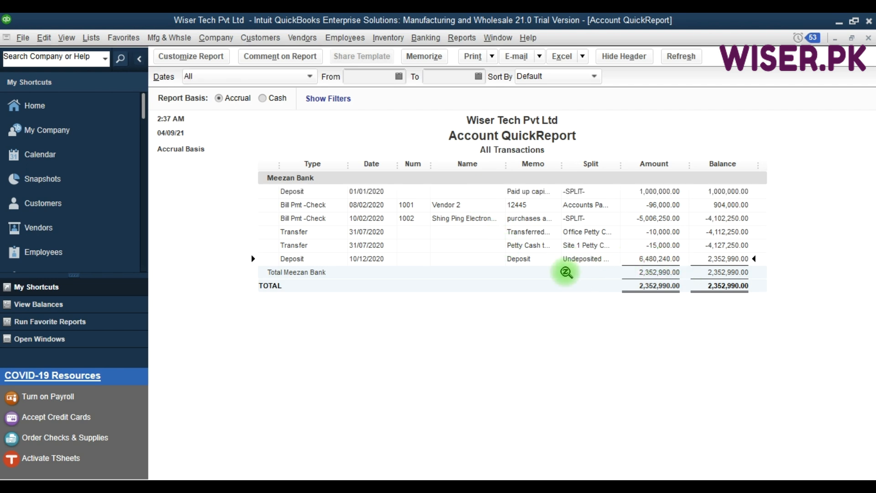
pyautogui.press('Escape')
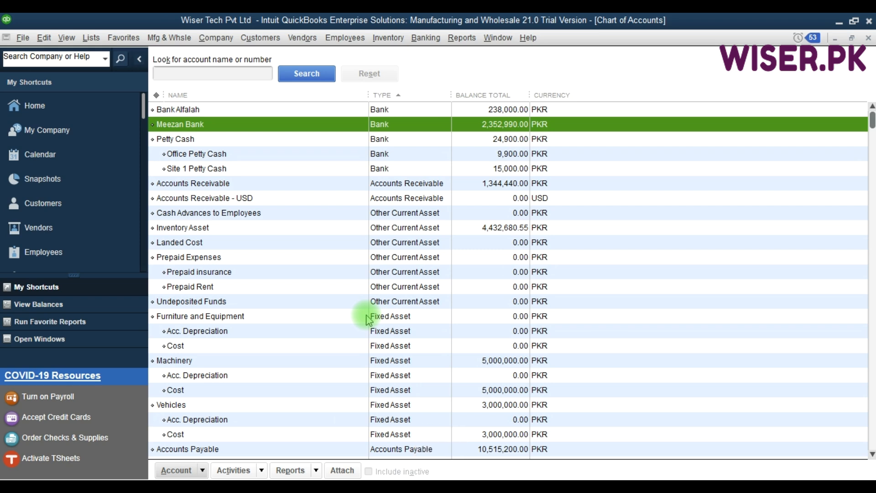
# Step: Find the Exchange Gain or Loss account in the chart of accounts and review its QuickReport for all dates
pyautogui.click(369, 320)
pyautogui.click(414, 389)
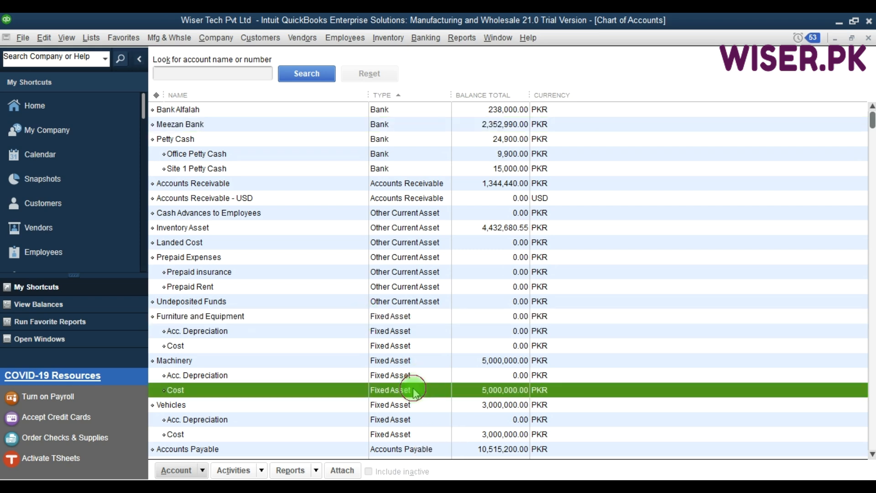
pyautogui.scroll(-4, 414, 390)
pyautogui.scroll(-5, 415, 392)
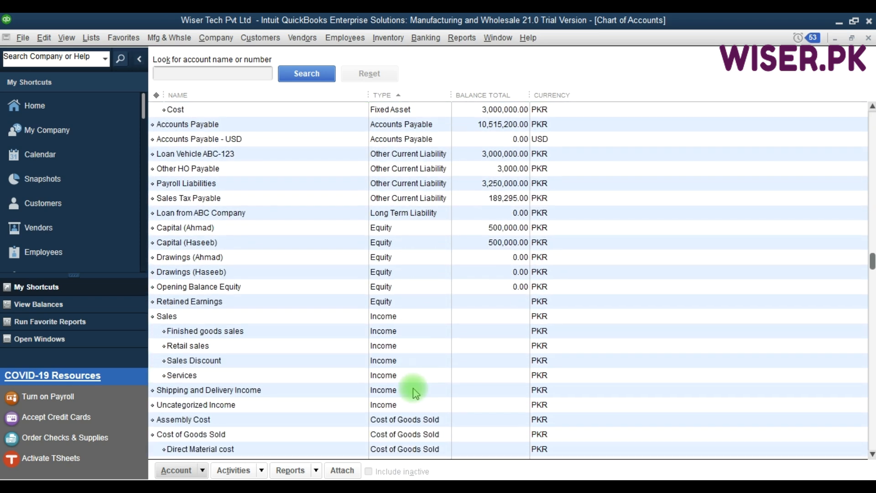
pyautogui.scroll(-2, 415, 391)
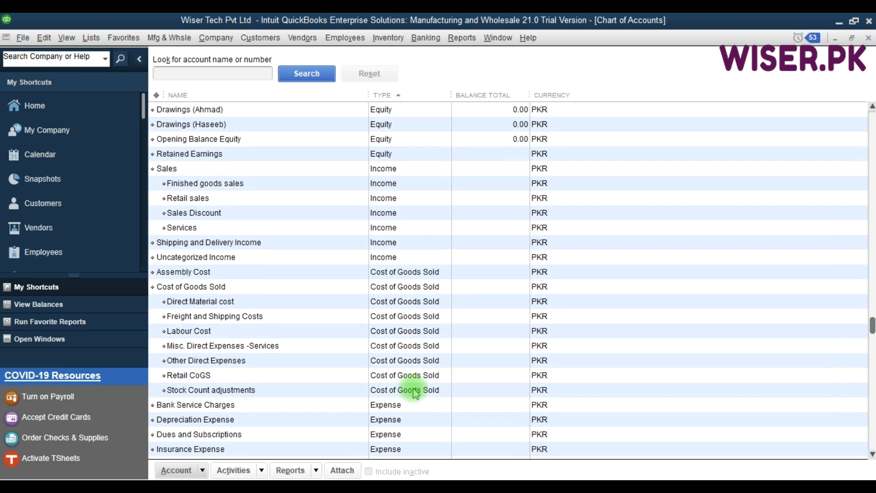
pyautogui.scroll(-5, 415, 392)
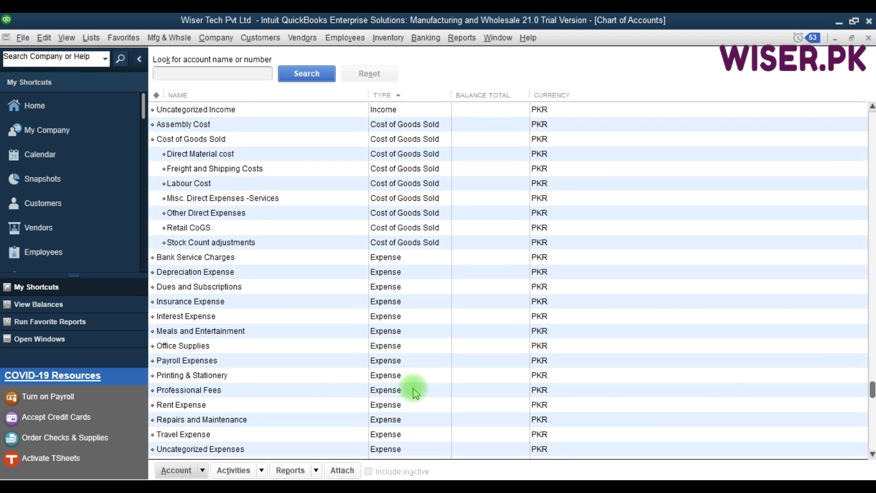
pyautogui.scroll(-3, 415, 391)
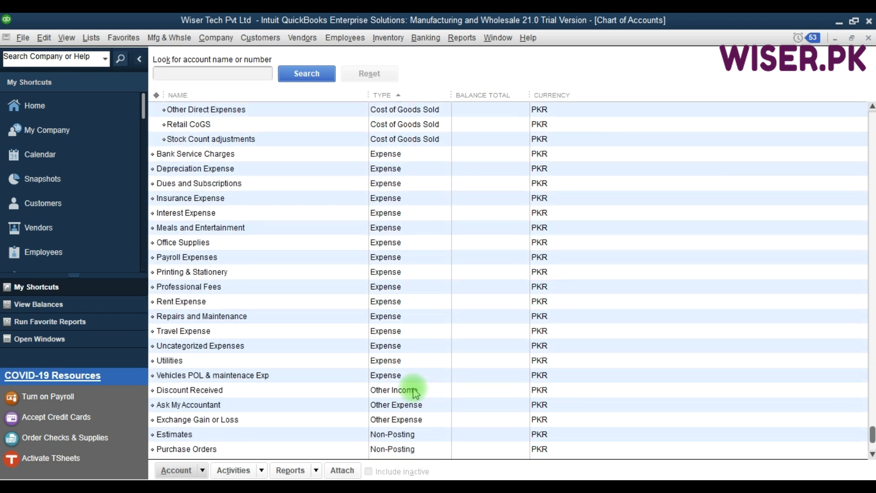
pyautogui.scroll(-1, 347, 410)
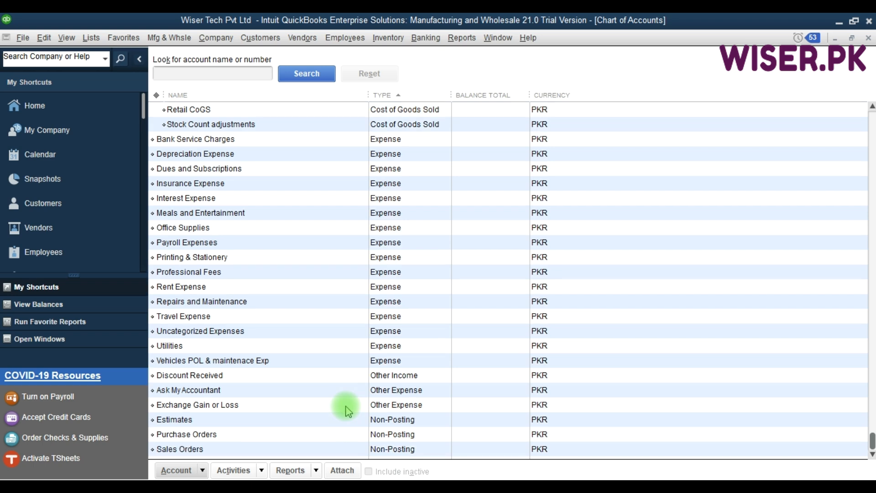
pyautogui.click(319, 409)
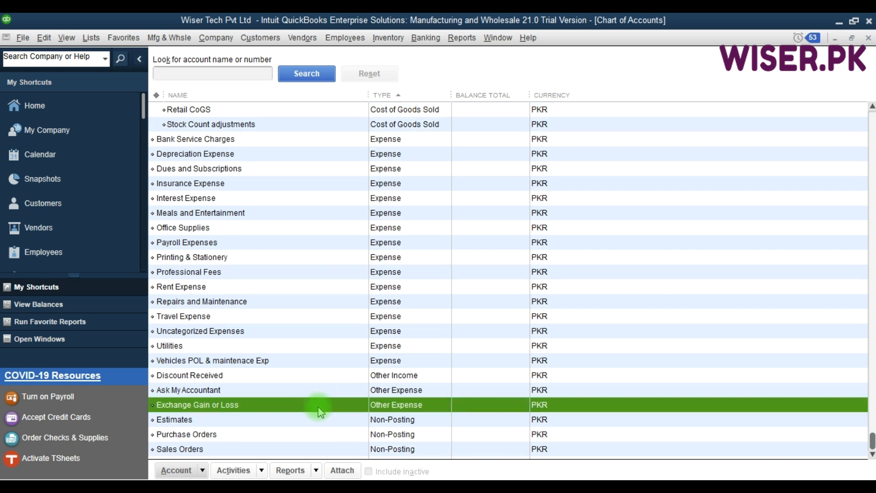
pyautogui.hotkey('ctrl', 'q')
pyautogui.write('a')
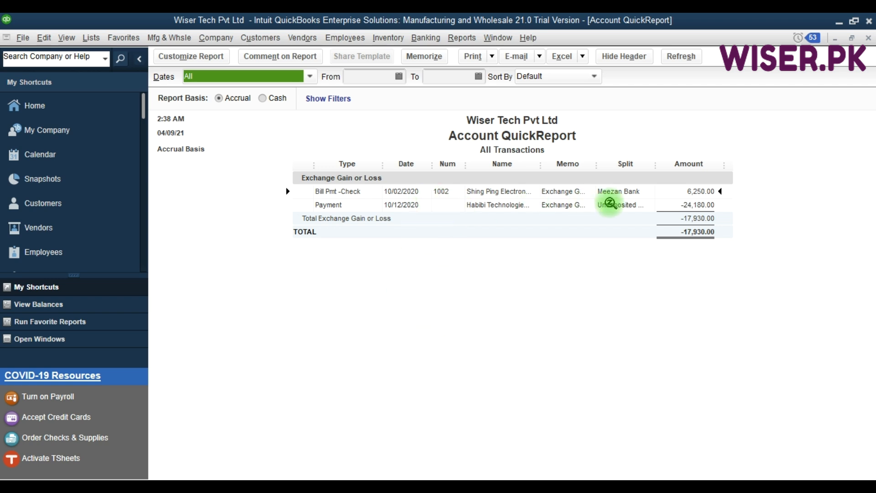
pyautogui.doubleClick(694, 192)
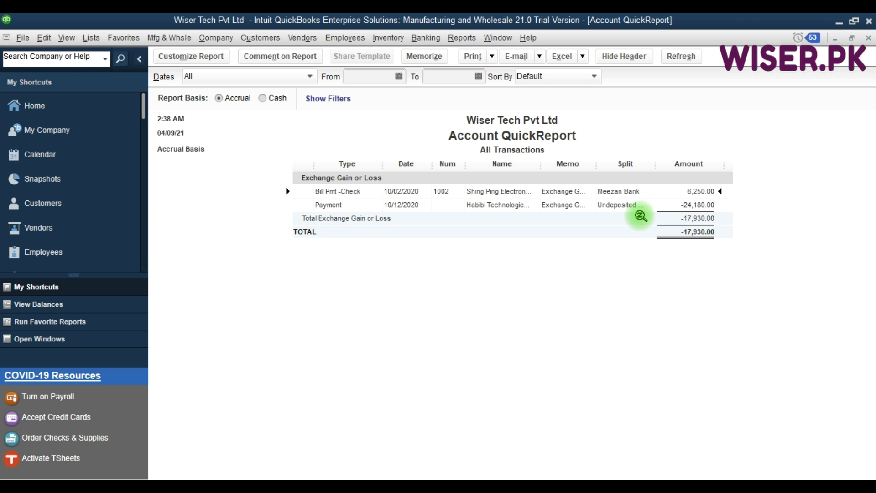
pyautogui.press('Escape')
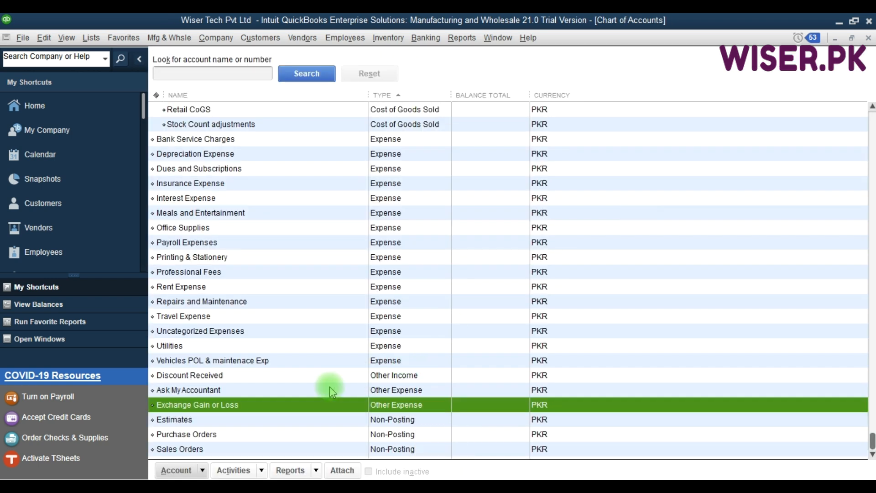
# Step: Review the QuickReport of the Accounts Payable - USD account from the chart of accounts and close the report
pyautogui.click(208, 391)
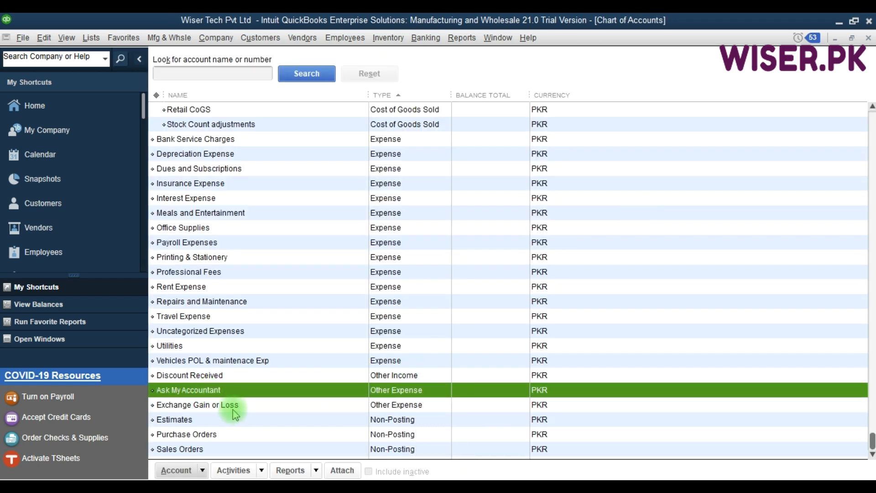
pyautogui.click(276, 406)
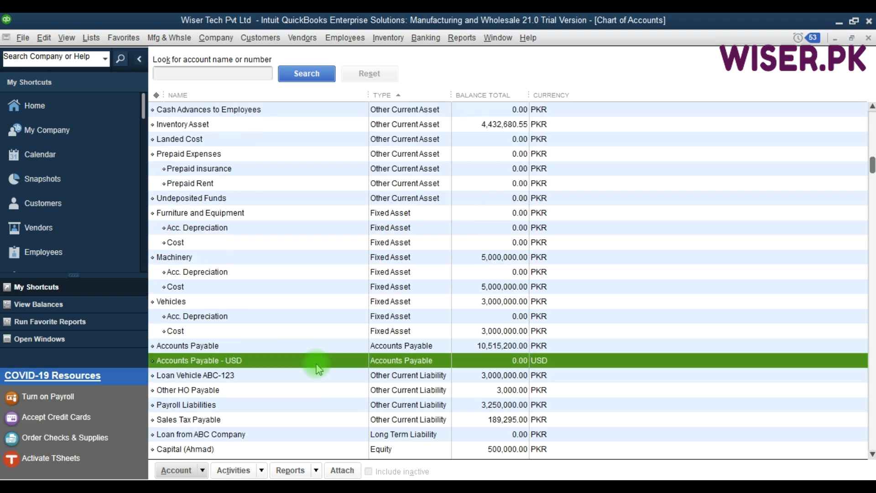
pyautogui.press('F9')
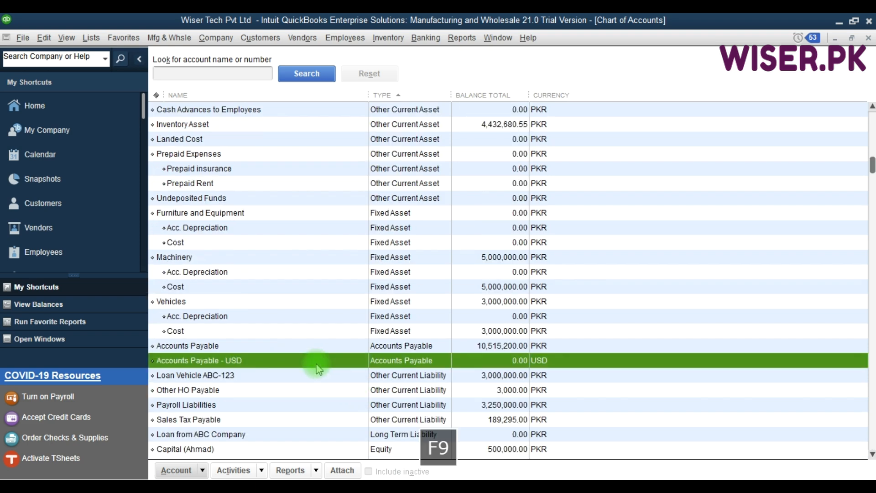
pyautogui.click(223, 347)
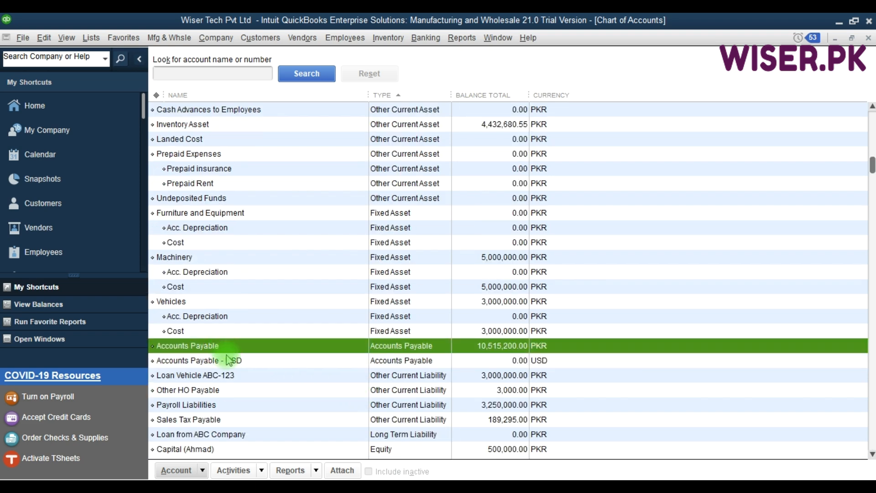
pyautogui.click(232, 360)
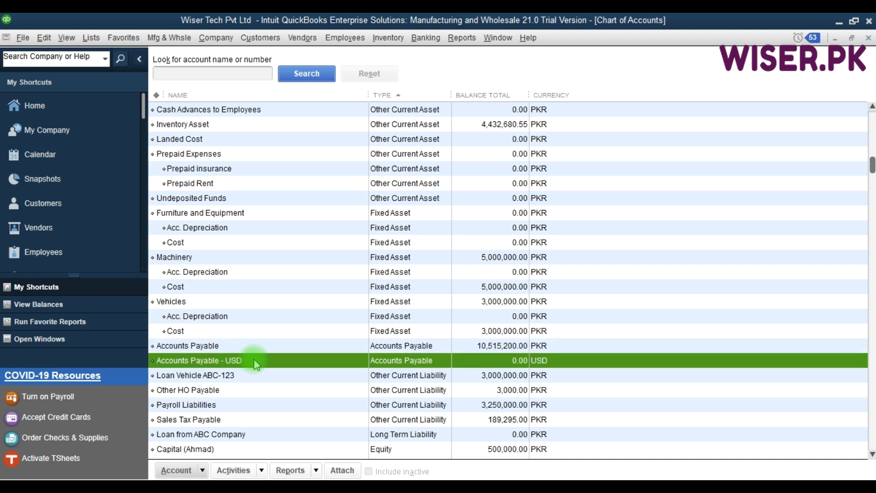
pyautogui.hotkey('ctrl', 'q')
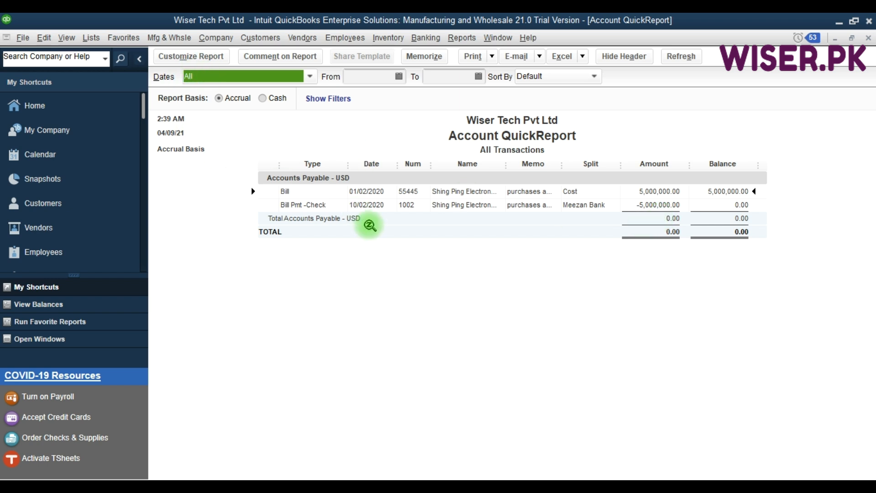
pyautogui.press('Escape')
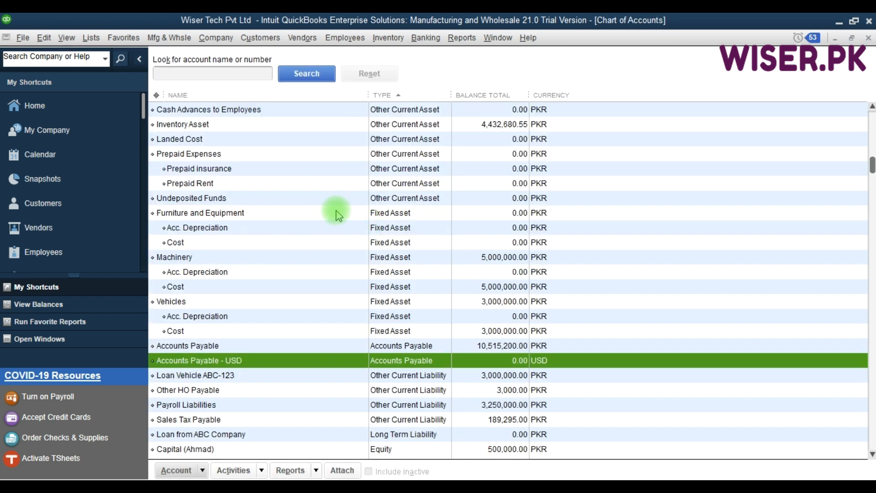
# Step: Review the QuickReport of the Accounts Receivable - USD account, checking the 10/12/2020 payment from Habibi Technologies LLC
pyautogui.click(383, 169)
pyautogui.scroll(2, 385, 176)
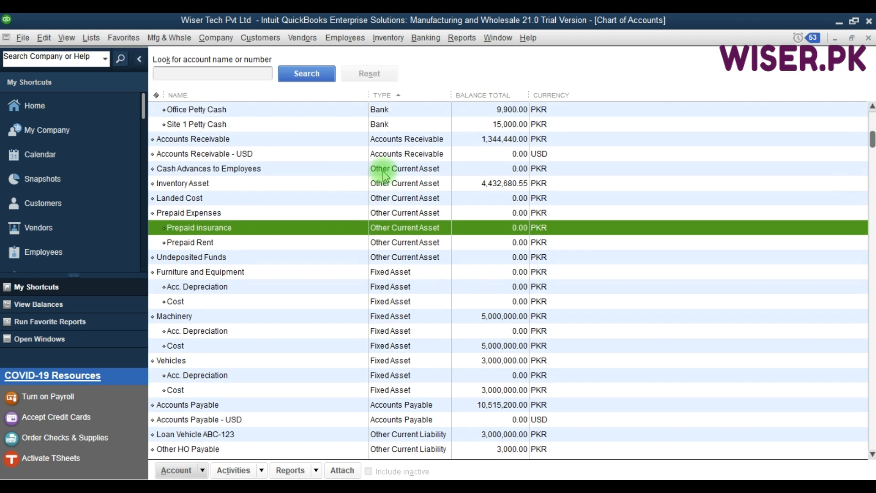
pyautogui.scroll(2, 384, 174)
pyautogui.click(270, 185)
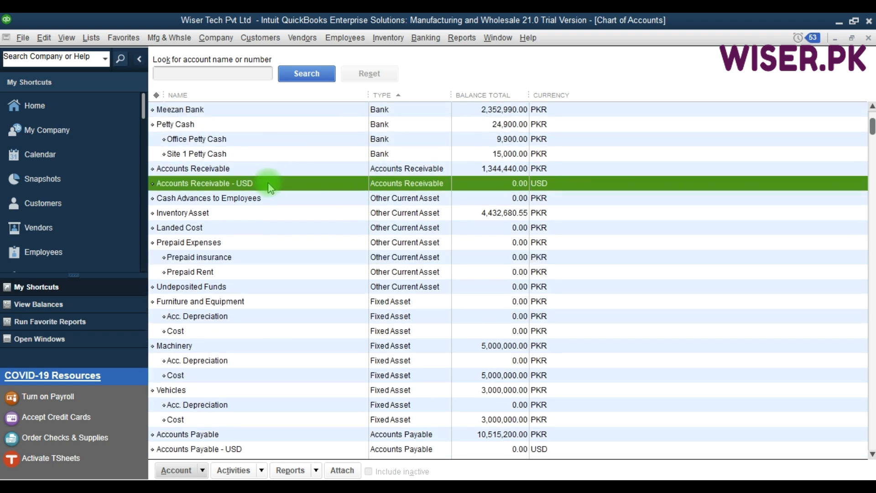
pyautogui.hotkey('ctrl', 'q')
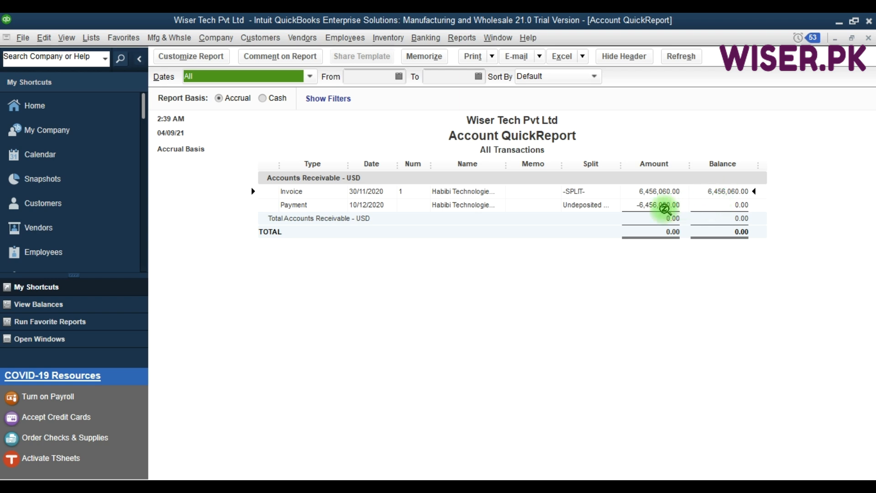
pyautogui.click(643, 204)
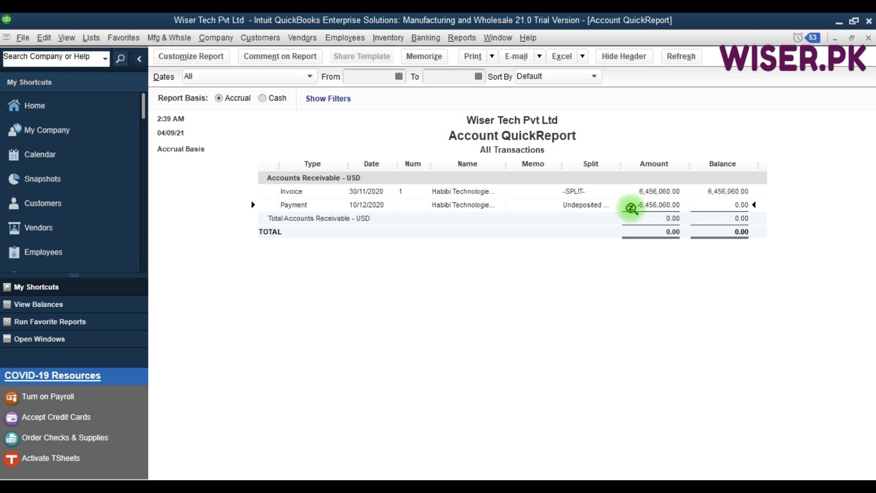
pyautogui.doubleClick(631, 208)
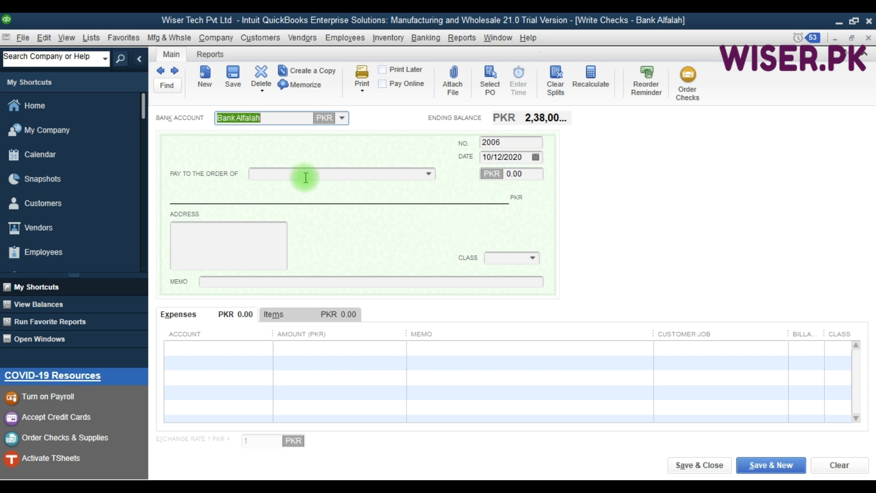
# Step: Make the Bank Alfalah check payable to Shing Ping Electronics and examine its USD exchange rate, items and expenses
pyautogui.click(276, 176)
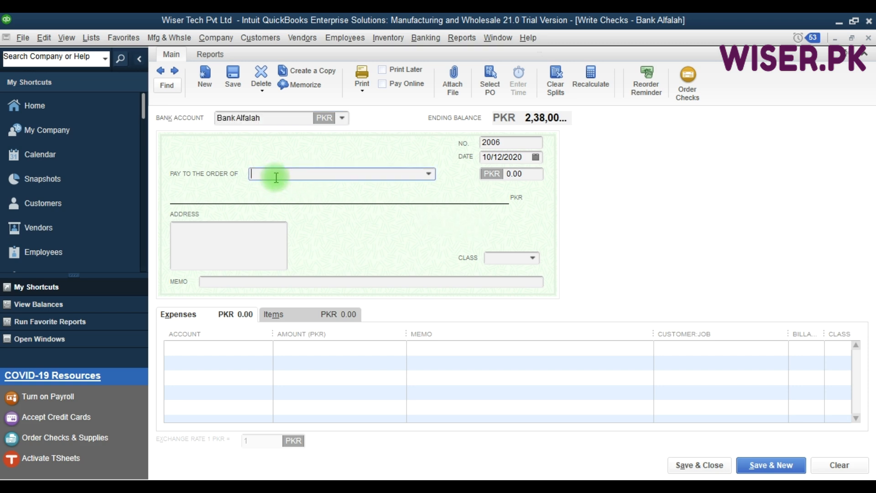
pyautogui.write('Shing Ping Electronics')
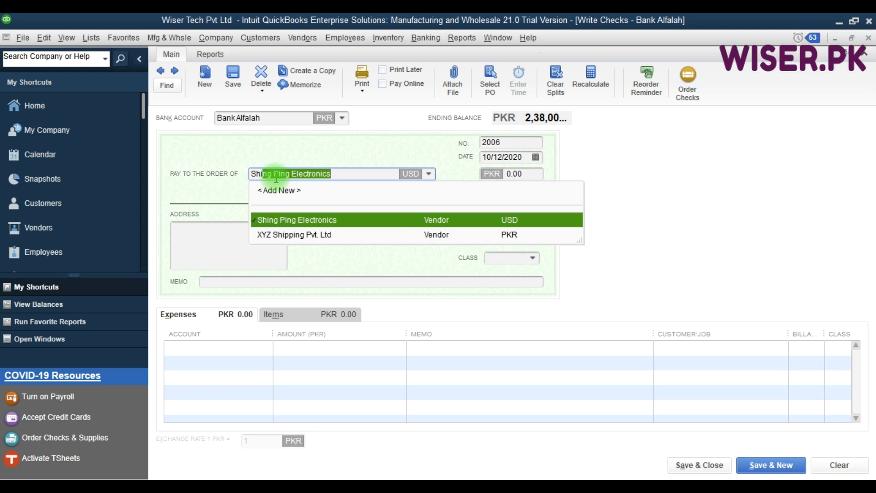
pyautogui.click(310, 223)
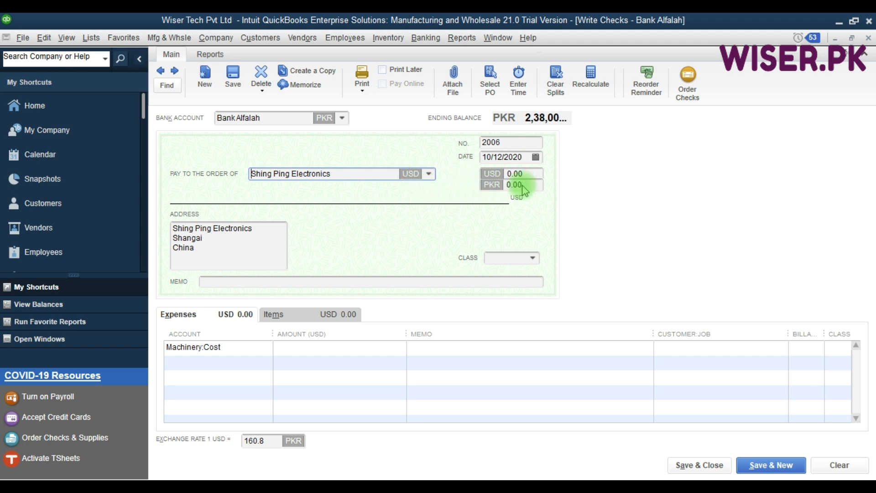
pyautogui.click(263, 440)
pyautogui.click(310, 315)
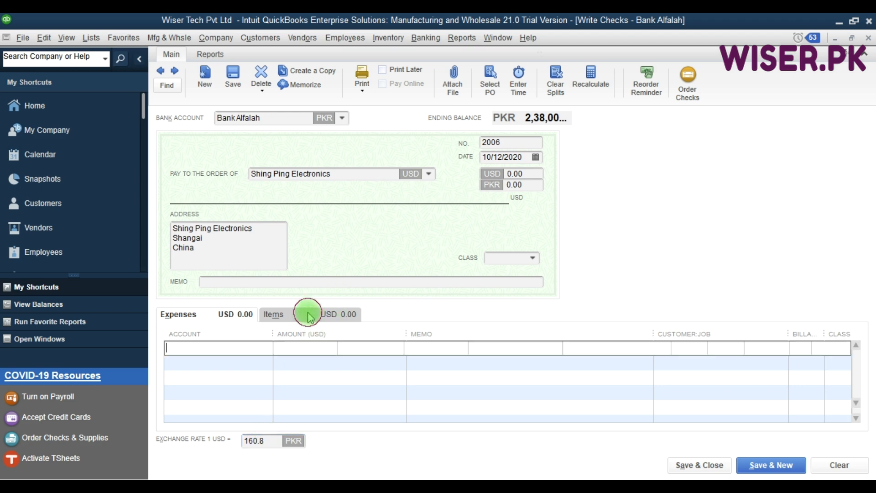
pyautogui.click(233, 314)
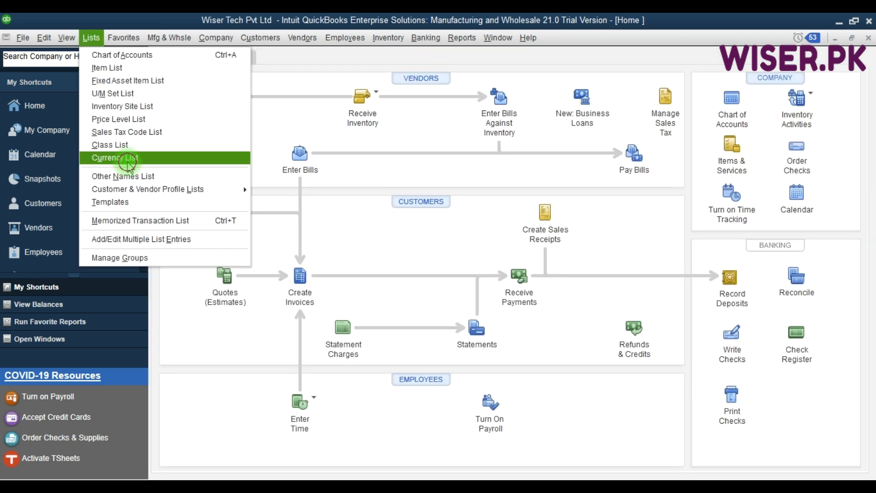
# Step: Review the US Dollar's dated exchange rates in the Currency List, including the 01/12/2020 entry, and select the Japanese Yen
pyautogui.click(127, 163)
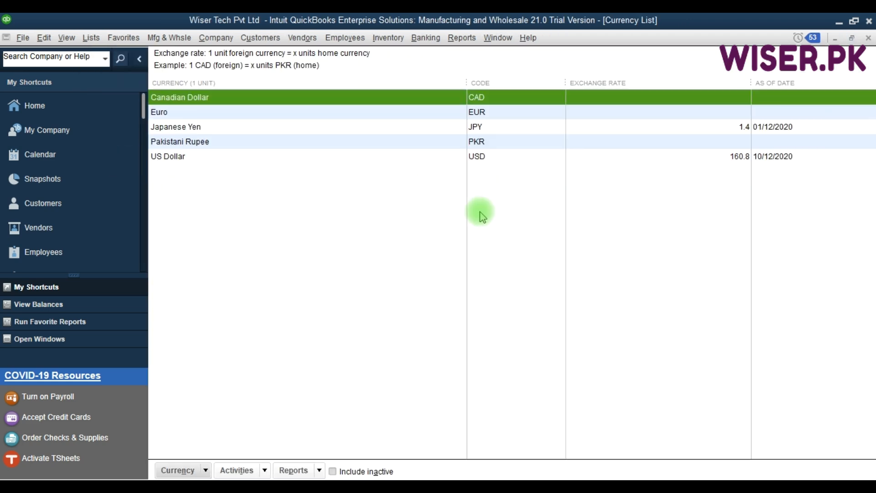
pyautogui.click(503, 156)
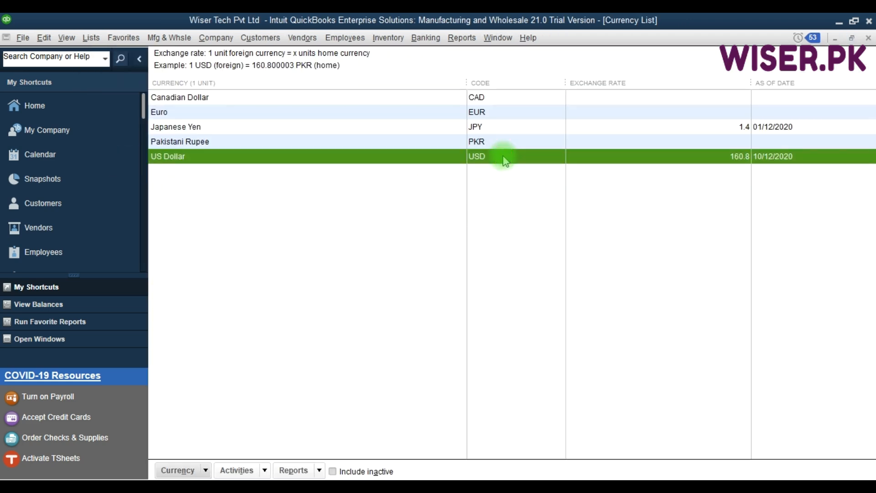
pyautogui.doubleClick(504, 158)
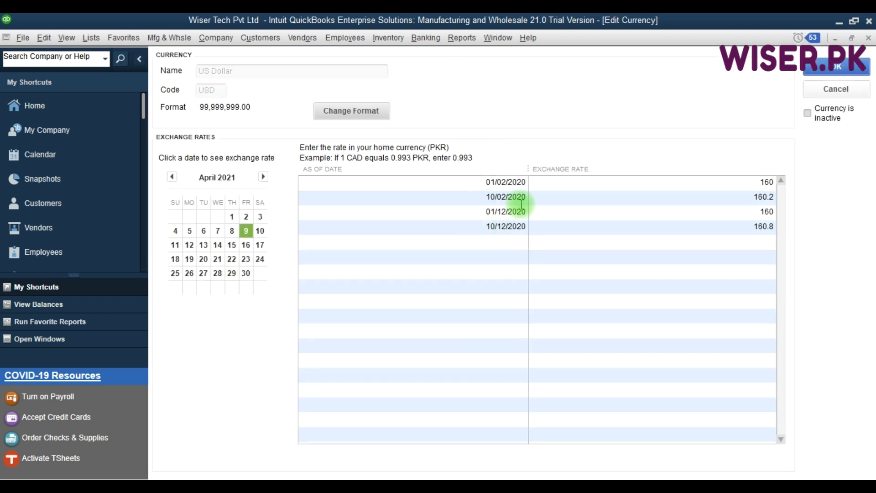
pyautogui.click(506, 211)
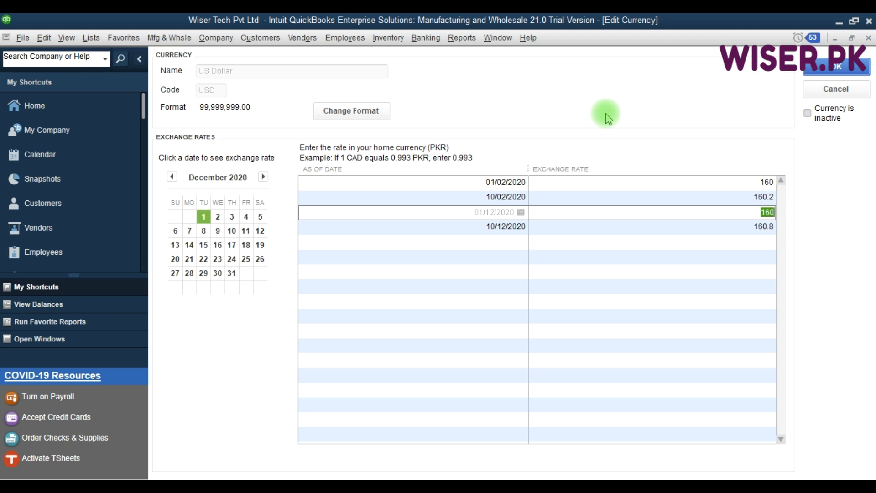
pyautogui.press('Escape')
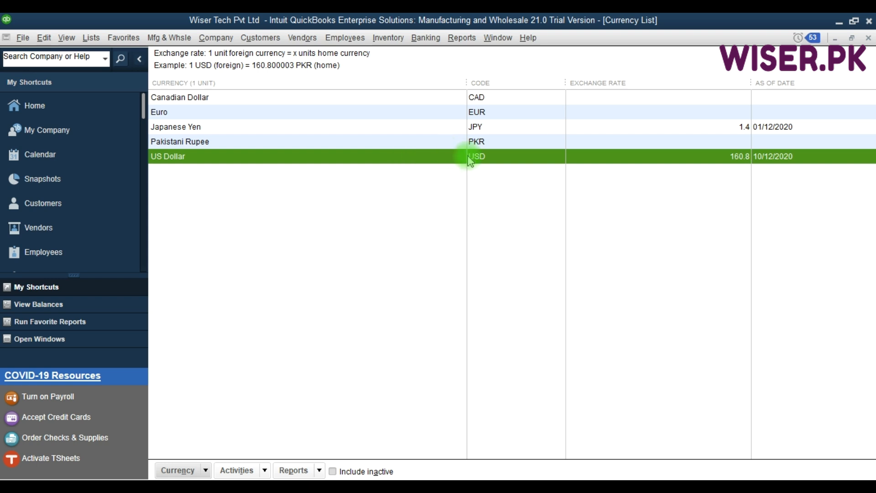
pyautogui.click(398, 128)
pyautogui.press('F9')
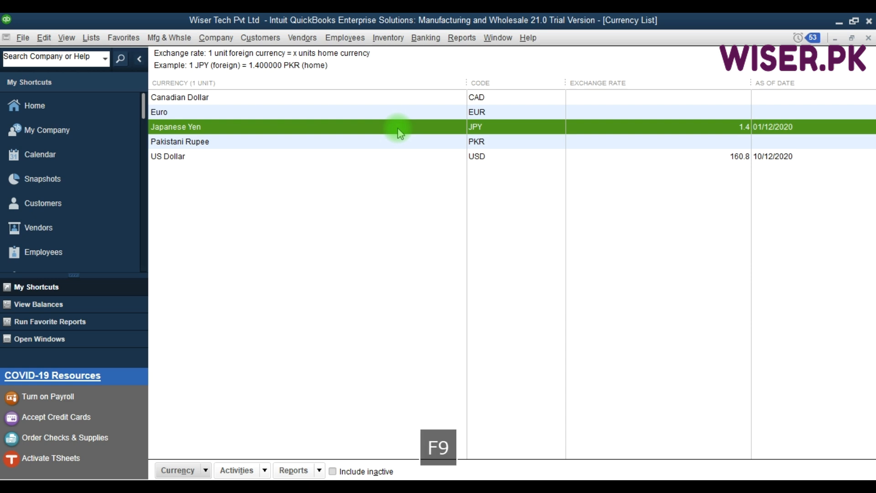